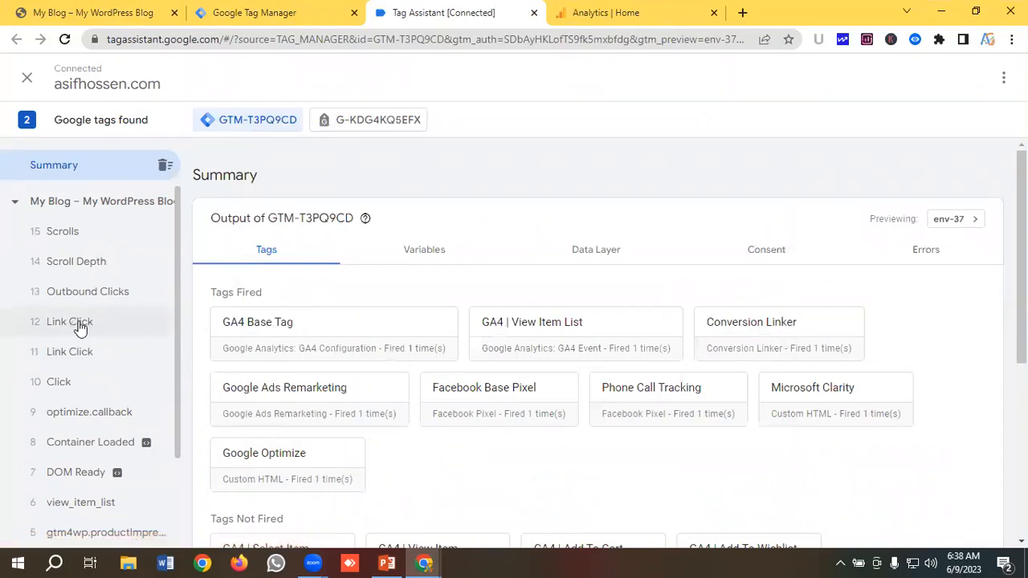
# Step: Inspect the variables of Link Click event 12 in Tag Assistant and copy the "tel:" prefix from the Click URL value
pyautogui.click(80, 329)
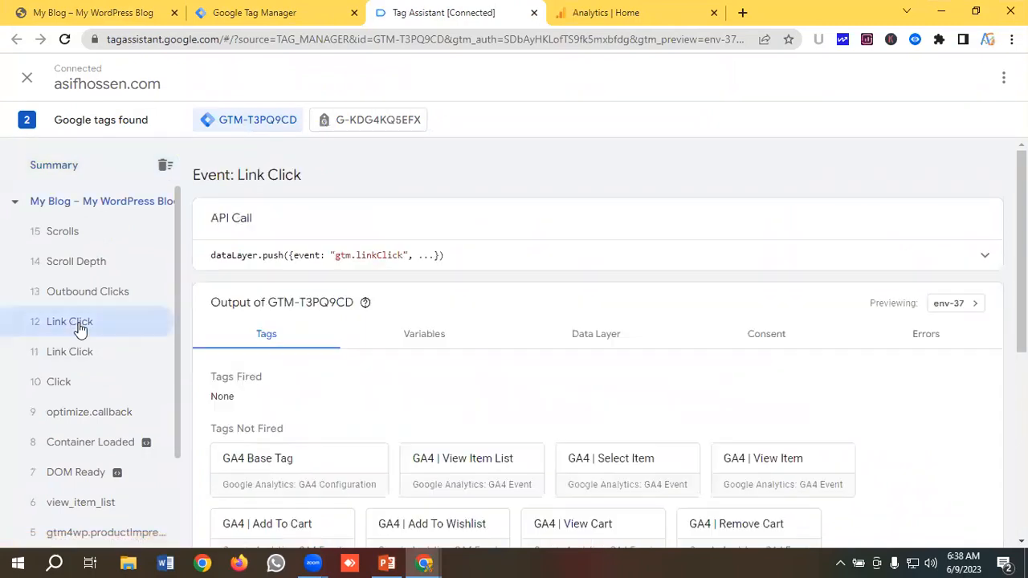
pyautogui.click(441, 340)
pyautogui.scroll(-10, 441, 341)
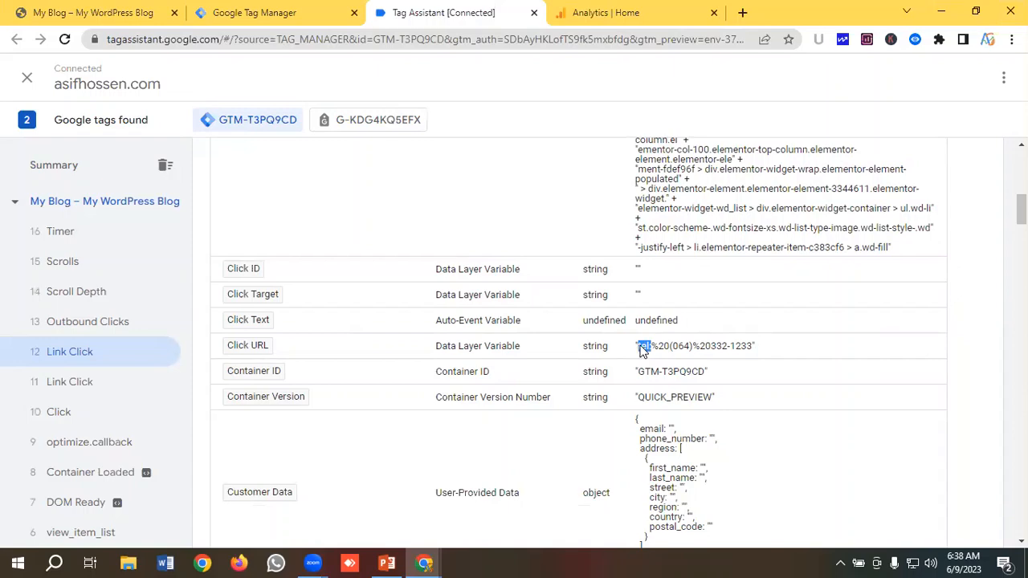
pyautogui.rightClick(642, 351)
pyautogui.click(676, 360)
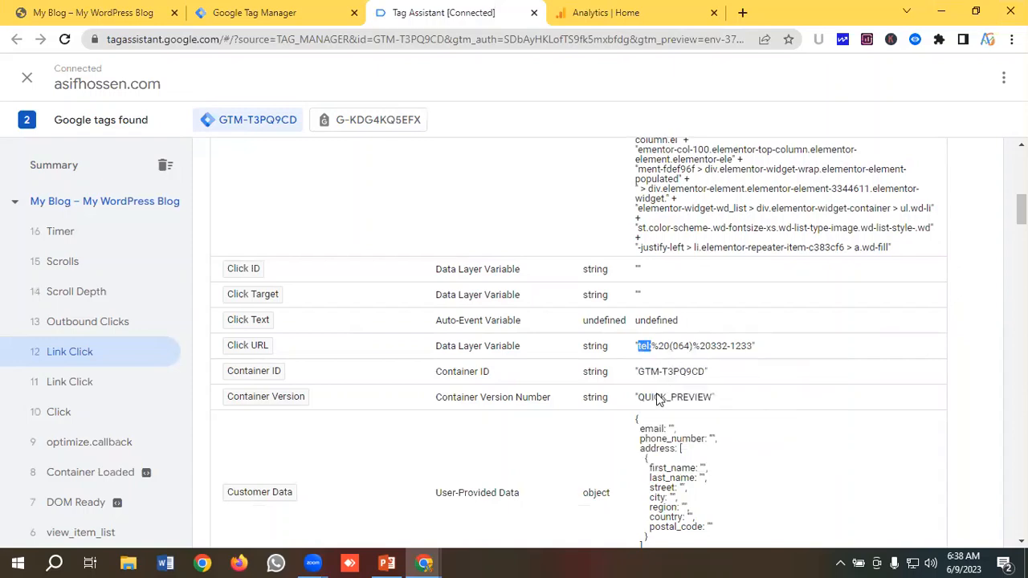
# Step: In Google Tag Manager, open the All Link Clicks trigger for editing and make it fire on Some Link Clicks
pyautogui.click(273, 11)
pyautogui.scroll(-1, 367, 296)
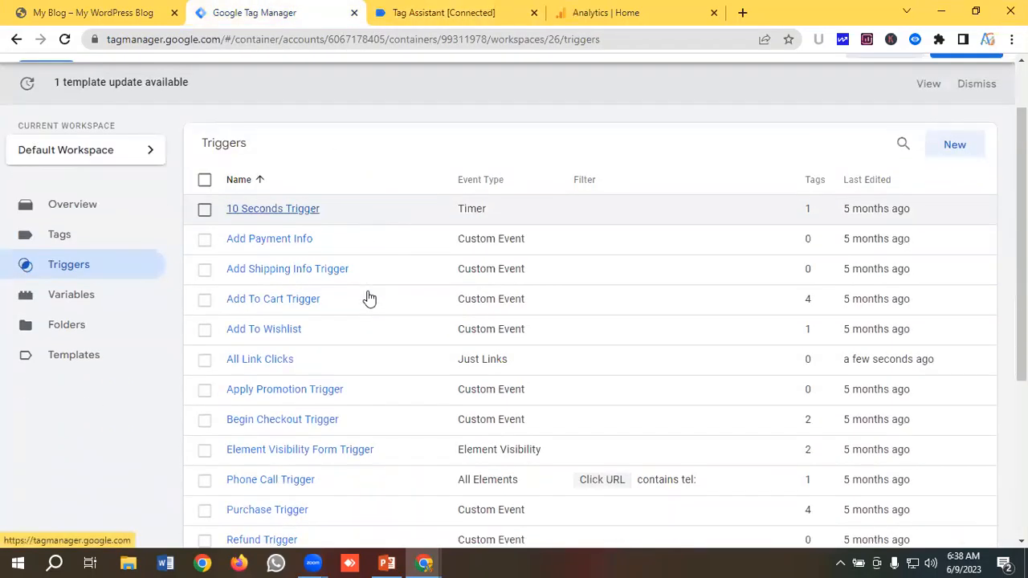
pyautogui.click(263, 366)
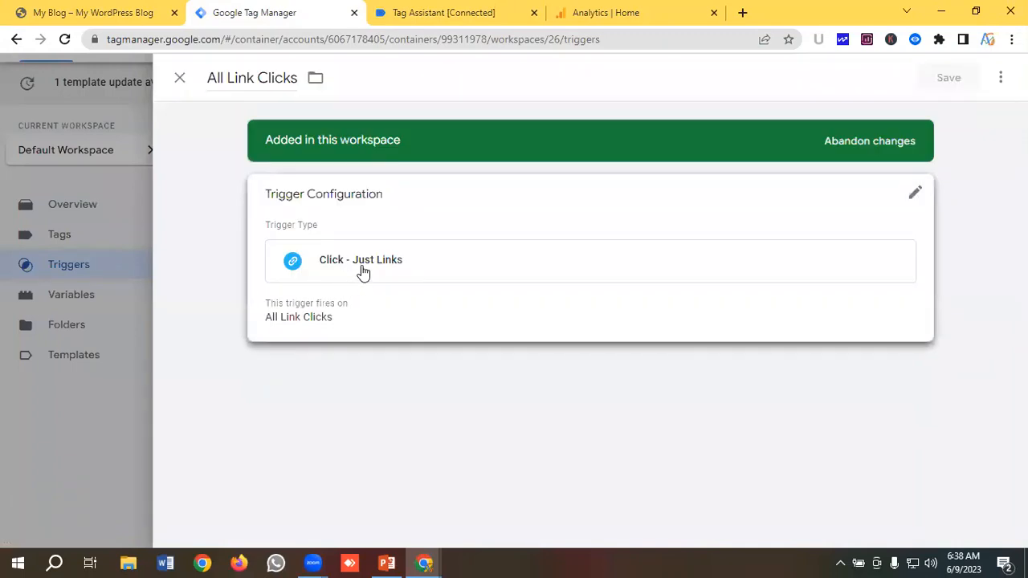
pyautogui.click(372, 270)
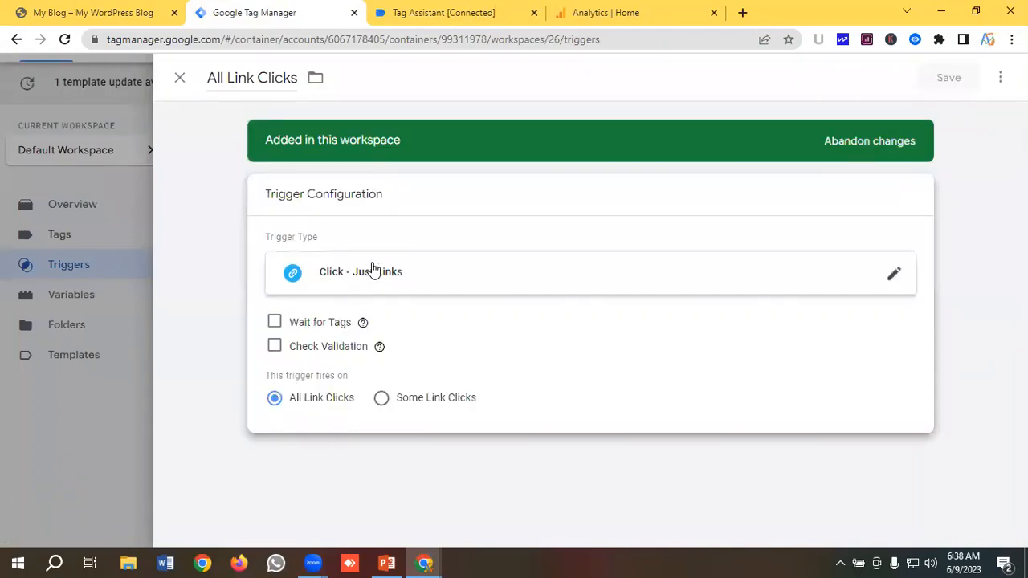
pyautogui.moveTo(381, 346)
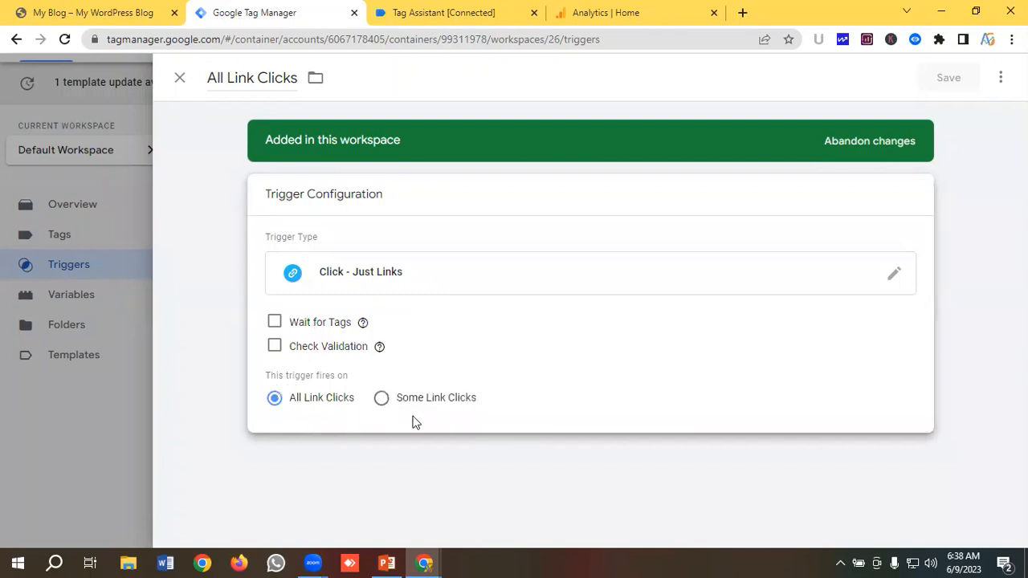
pyautogui.click(383, 400)
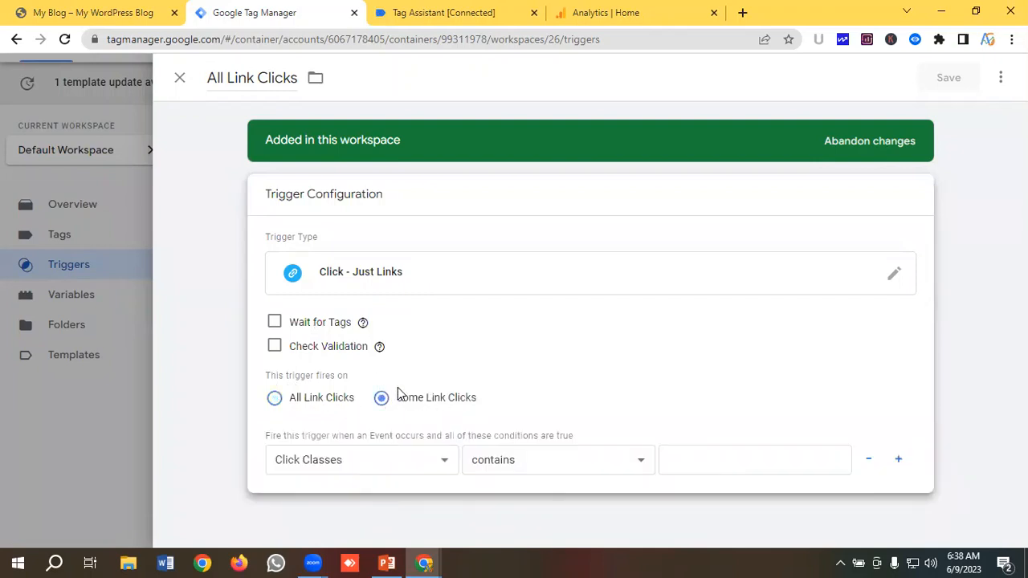
# Step: Set the trigger's firing condition to Click URL contains "tel:"
pyautogui.click(348, 453)
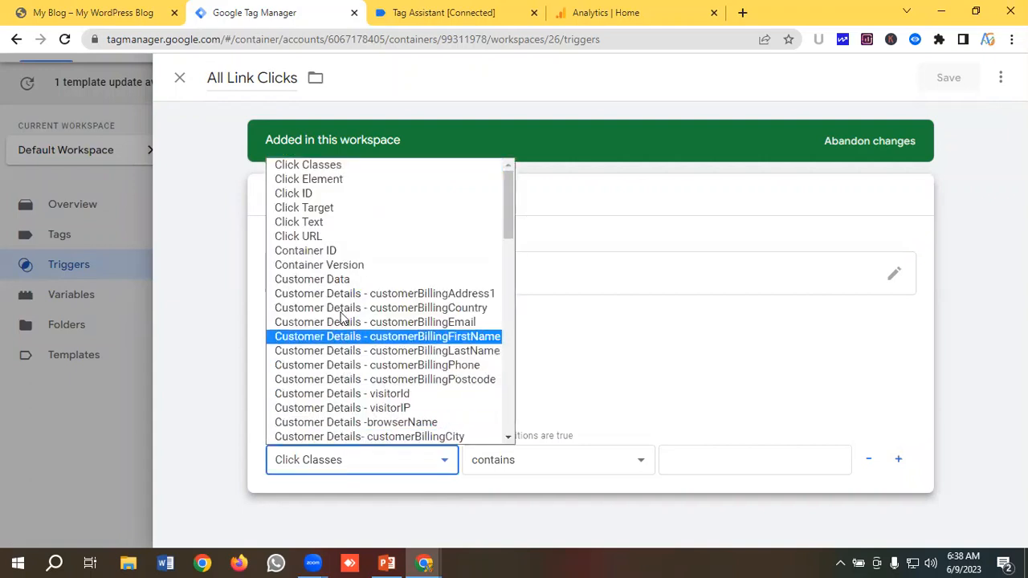
pyautogui.click(308, 236)
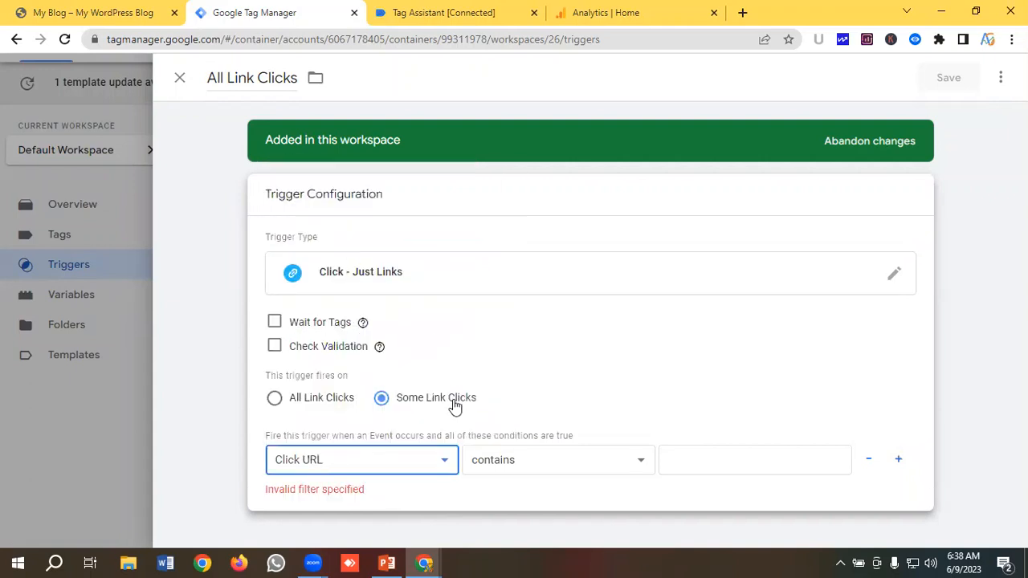
pyautogui.click(536, 454)
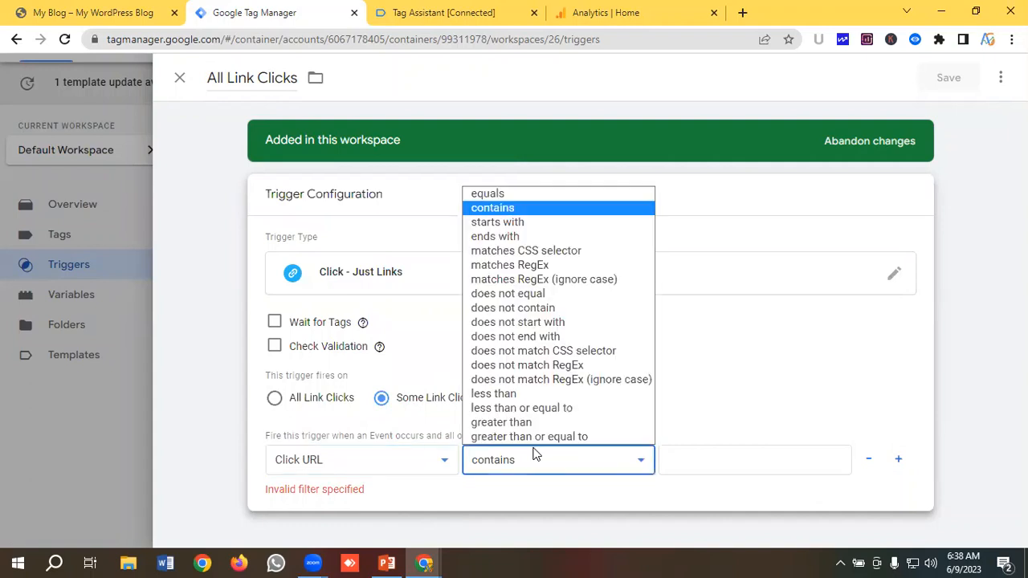
pyautogui.click(507, 210)
pyautogui.click(701, 452)
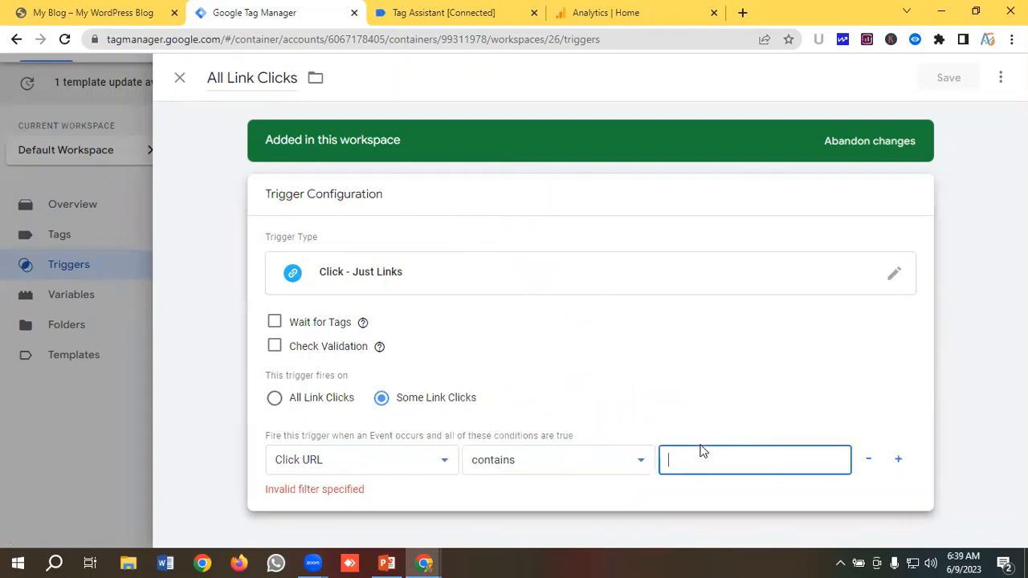
pyautogui.write('tel:')
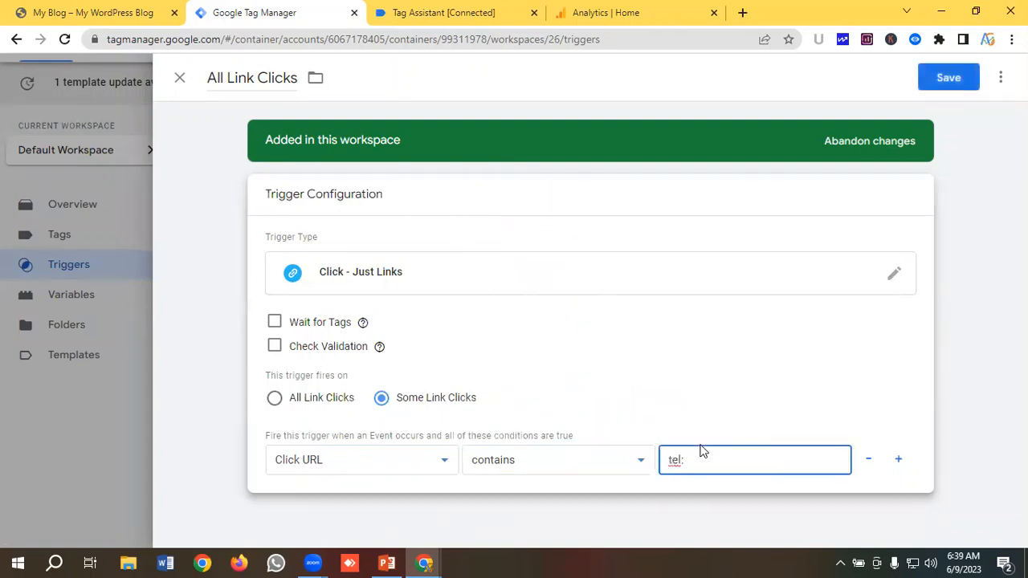
# Step: Rename the trigger as Phone Call Clicks Conversion and save it
pyautogui.click(253, 88)
pyautogui.tripleClick(252, 89)
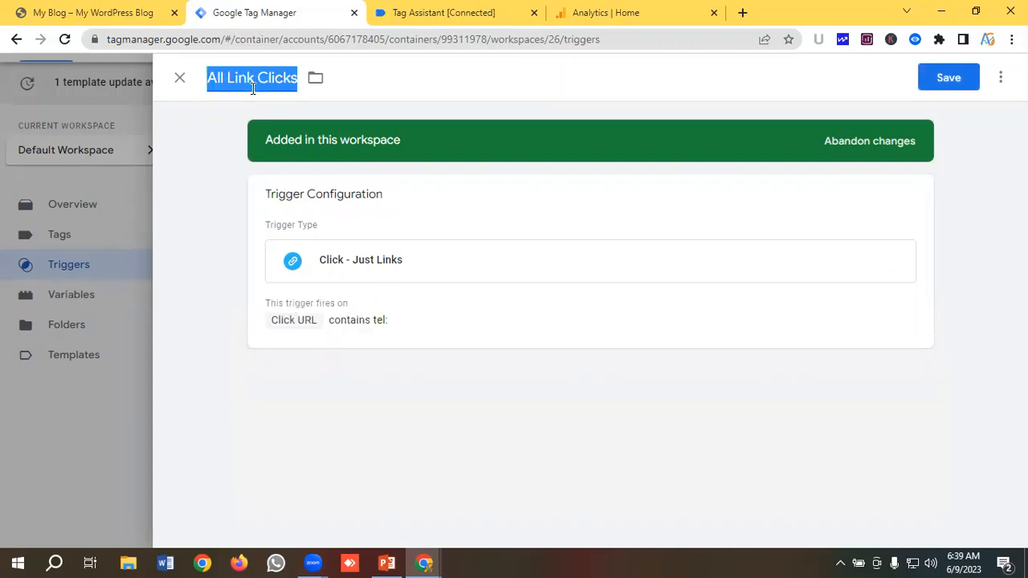
pyautogui.press('BackSpace')
pyautogui.write('P')
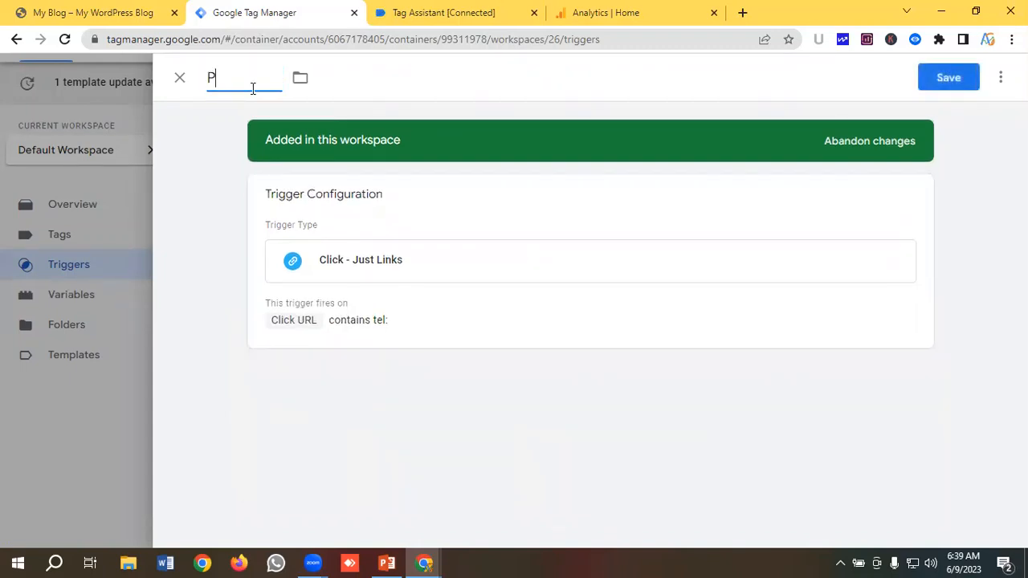
pyautogui.write('hone Call Conver')
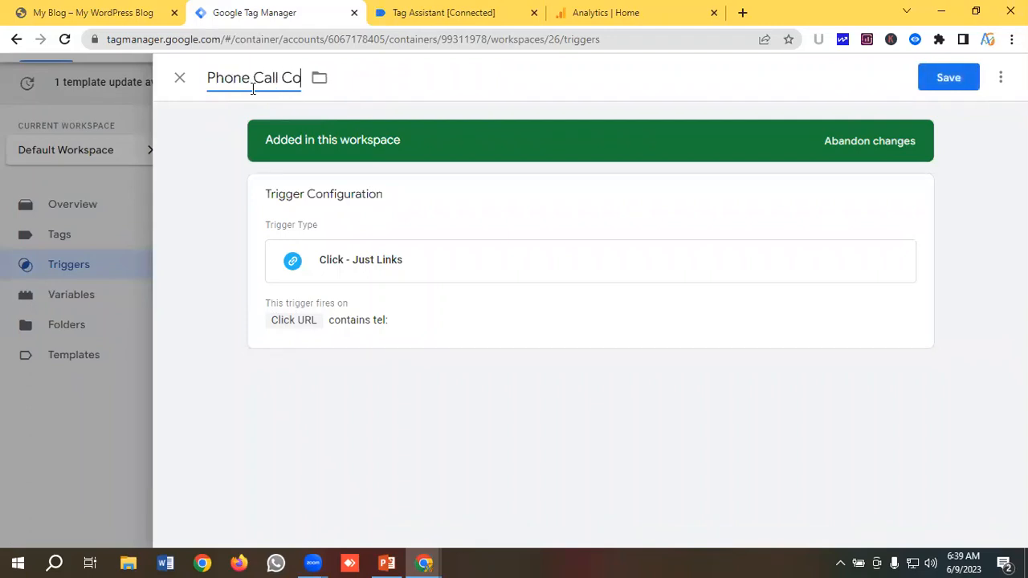
pyautogui.press('BackSpace')
pyautogui.press('BackSpace')
pyautogui.press('BackSpace')
pyautogui.press('BackSpace')
pyautogui.press('BackSpace')
pyautogui.press('BackSpace')
pyautogui.write('Clicks Con')
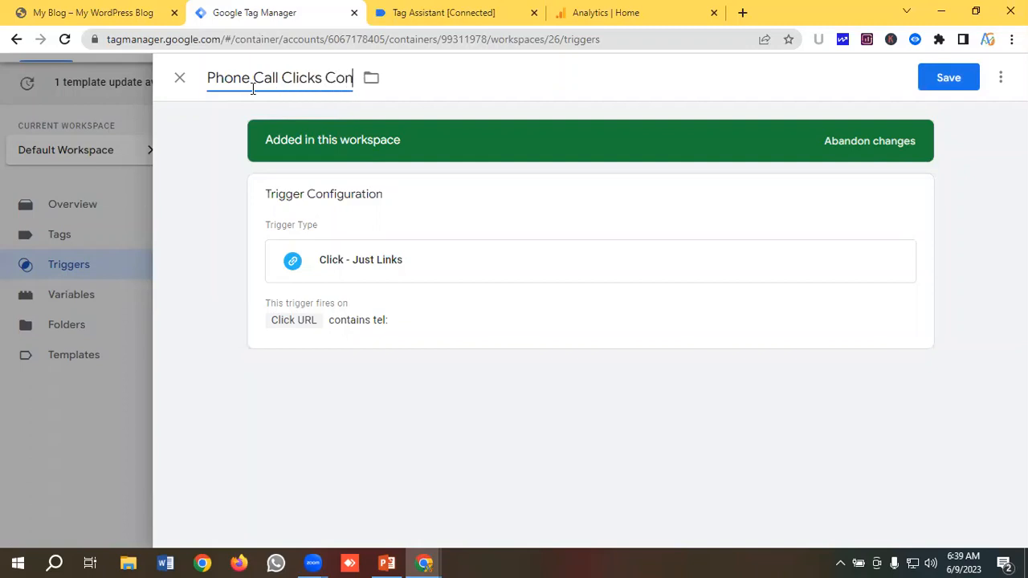
pyautogui.write('version')
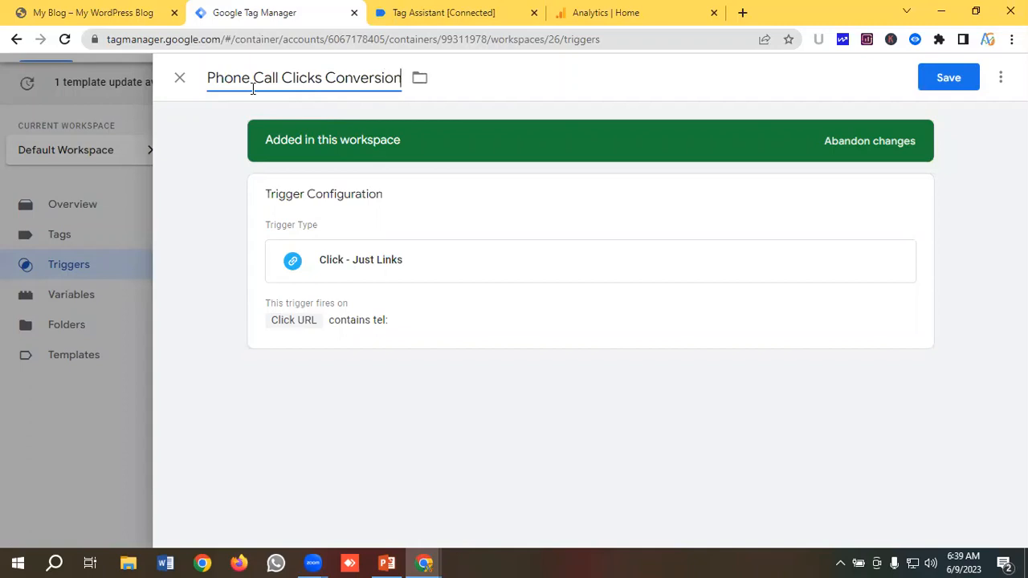
pyautogui.click(944, 81)
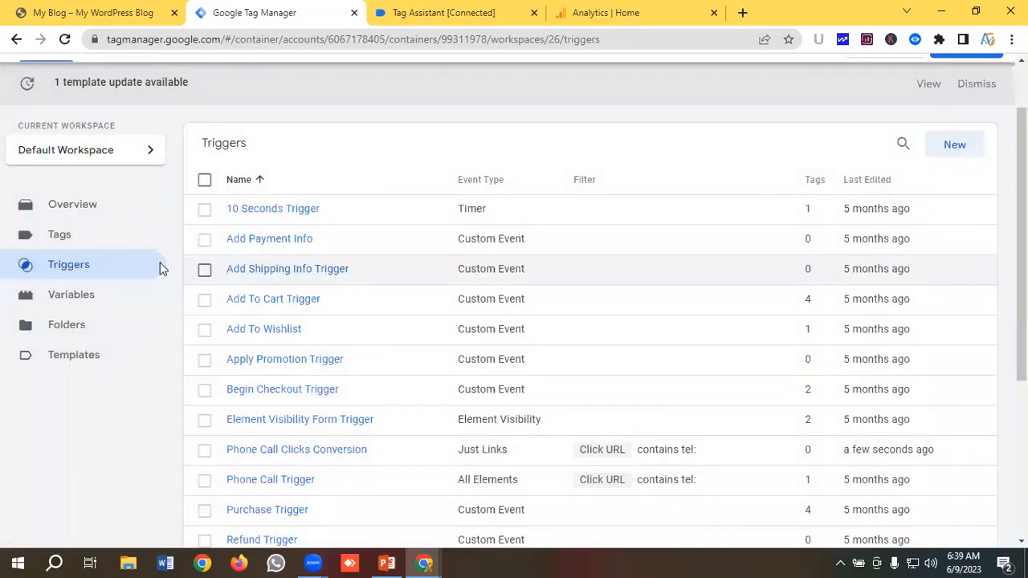
# Step: Open GA4 Base Tag from the container's tags and check its configuration and Measurement ID
pyautogui.click(69, 241)
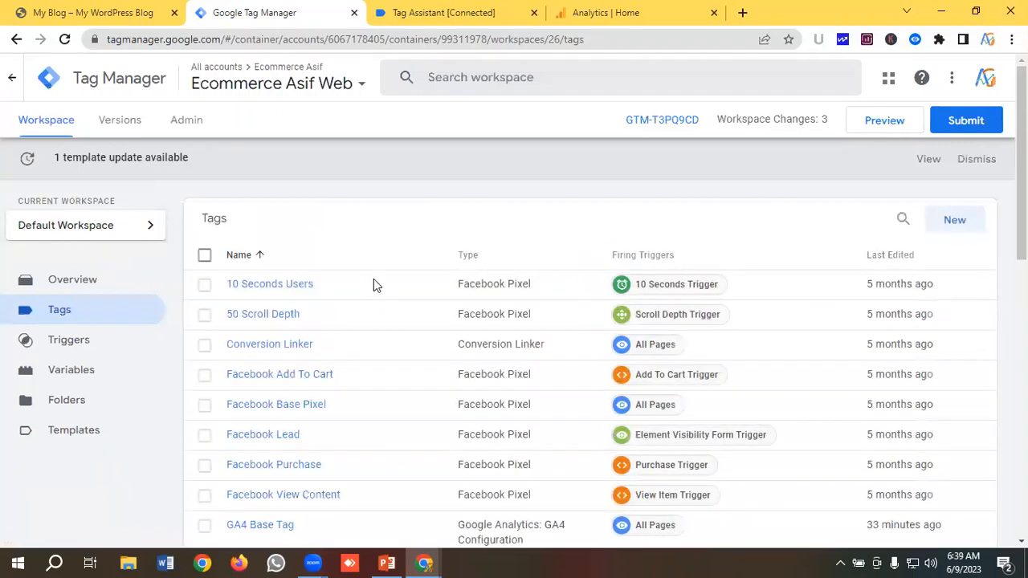
pyautogui.scroll(-1, 373, 278)
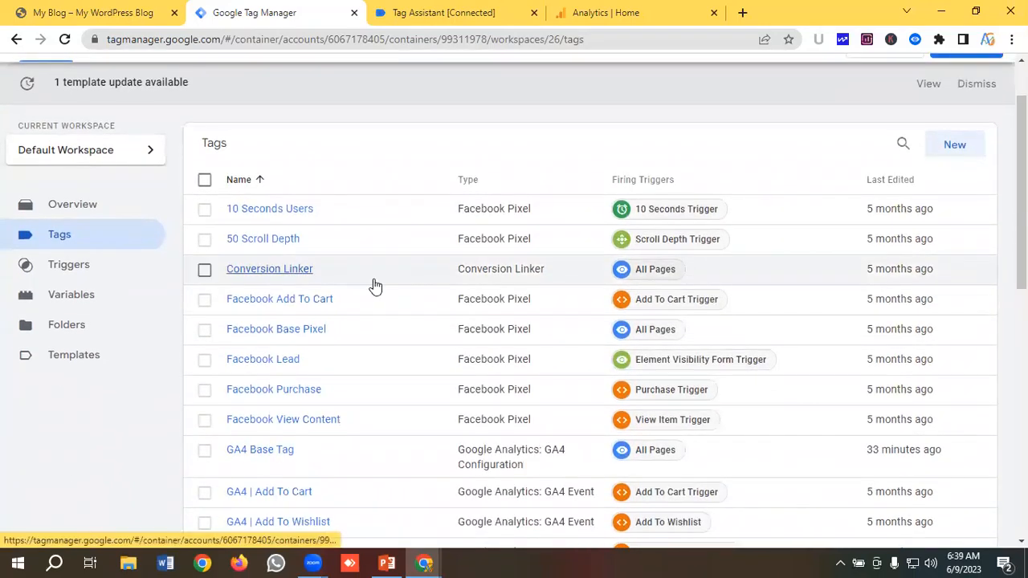
pyautogui.scroll(-2, 373, 285)
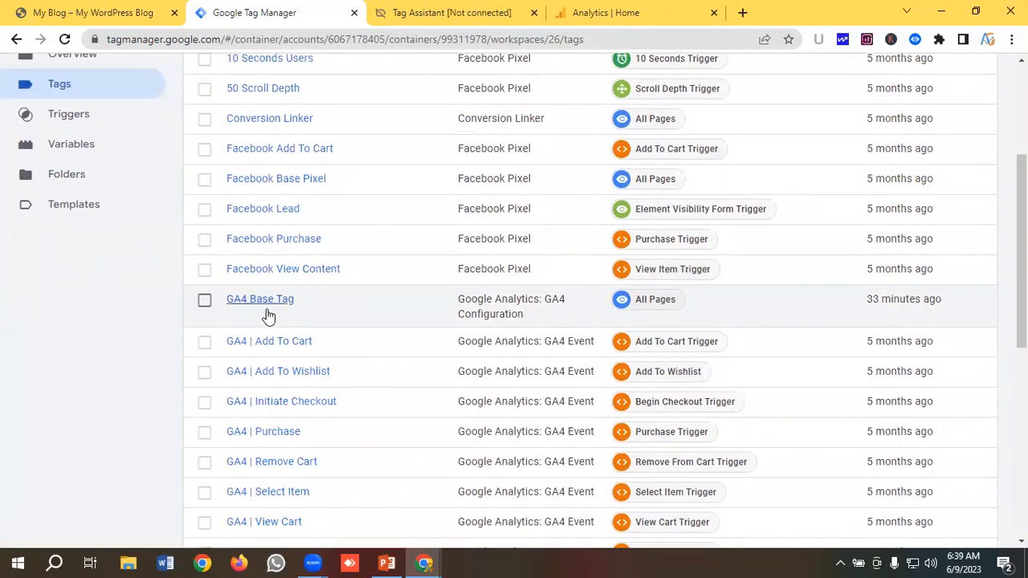
pyautogui.click(263, 312)
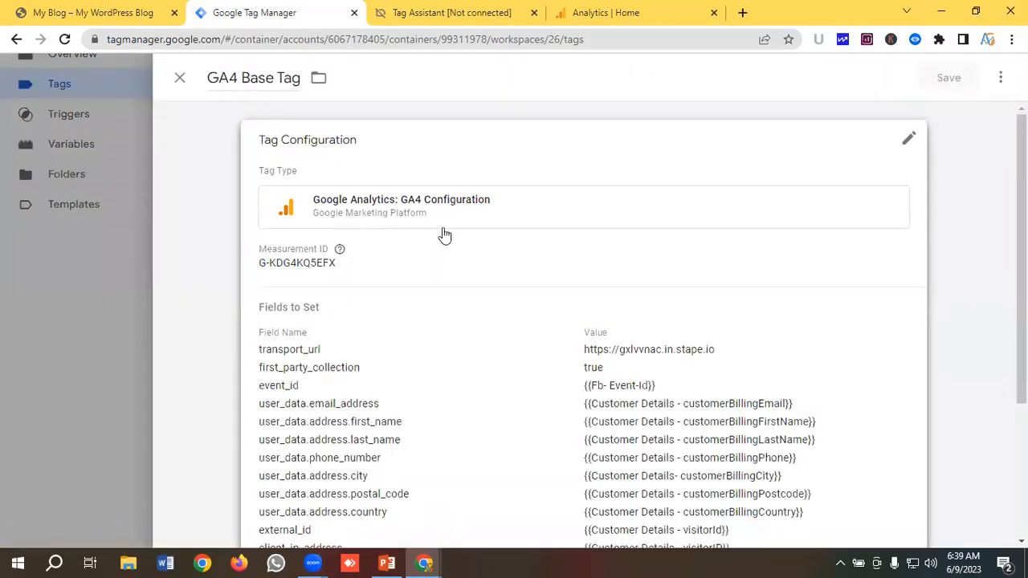
pyautogui.moveTo(341, 249)
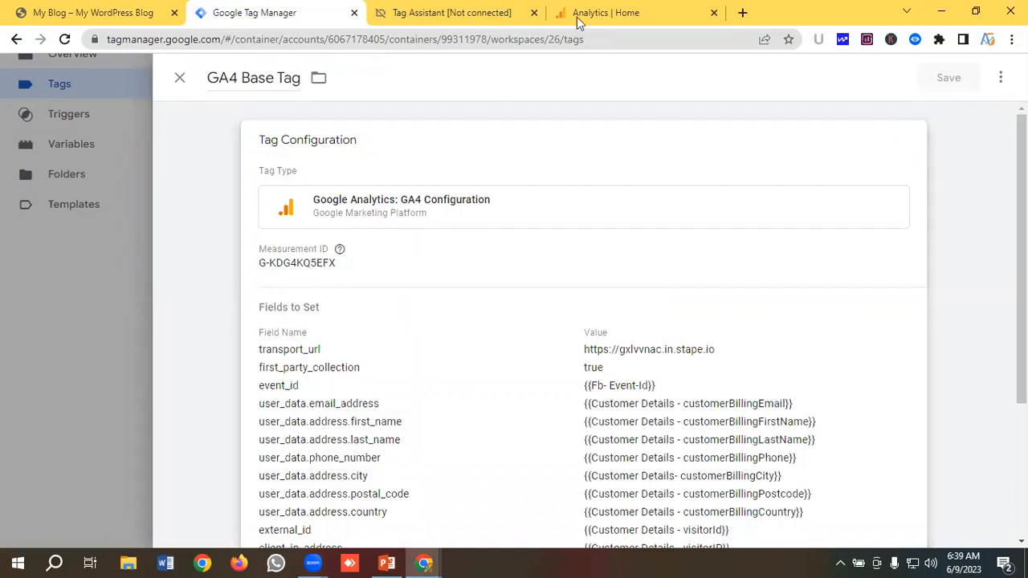
# Step: Switch to Google Analytics and open the e-commerce property's web data stream details to view its Measurement ID
pyautogui.click(608, 12)
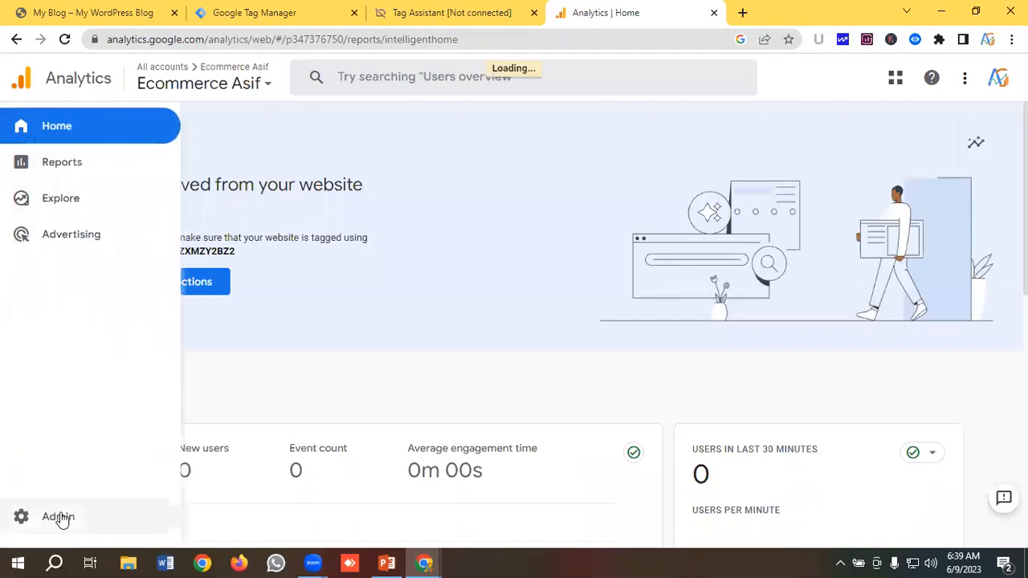
pyautogui.click(67, 520)
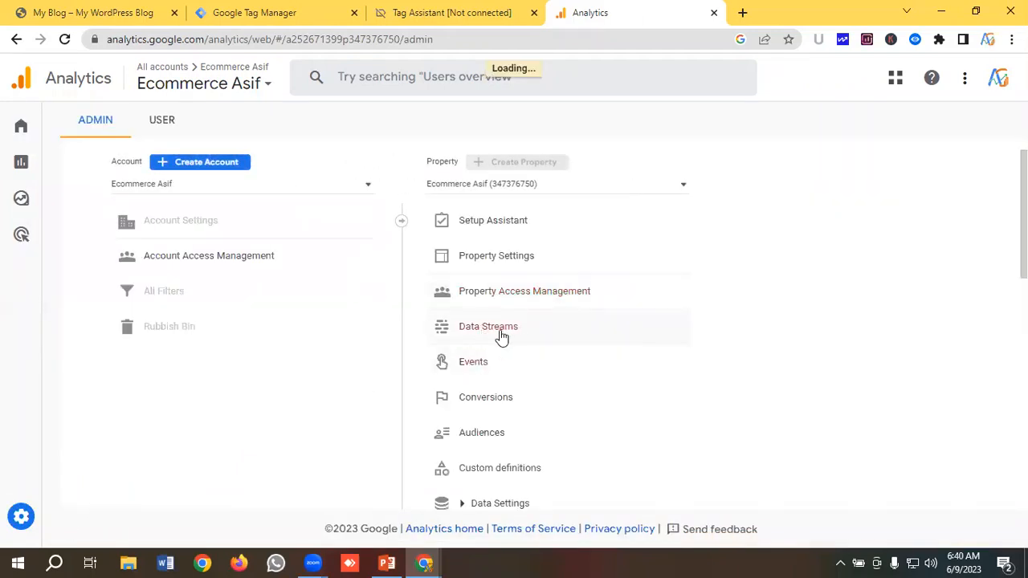
pyautogui.click(500, 336)
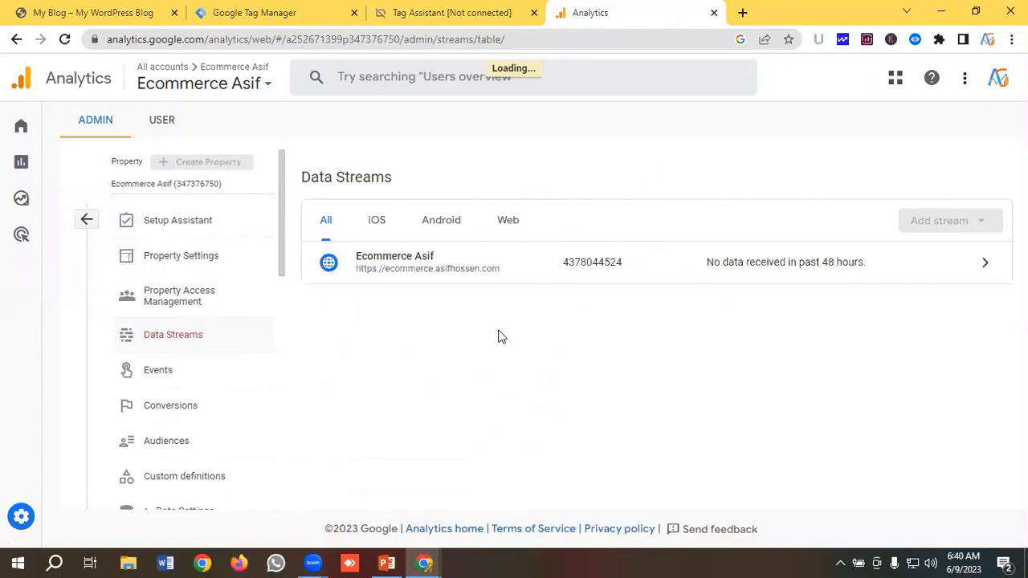
pyautogui.click(382, 267)
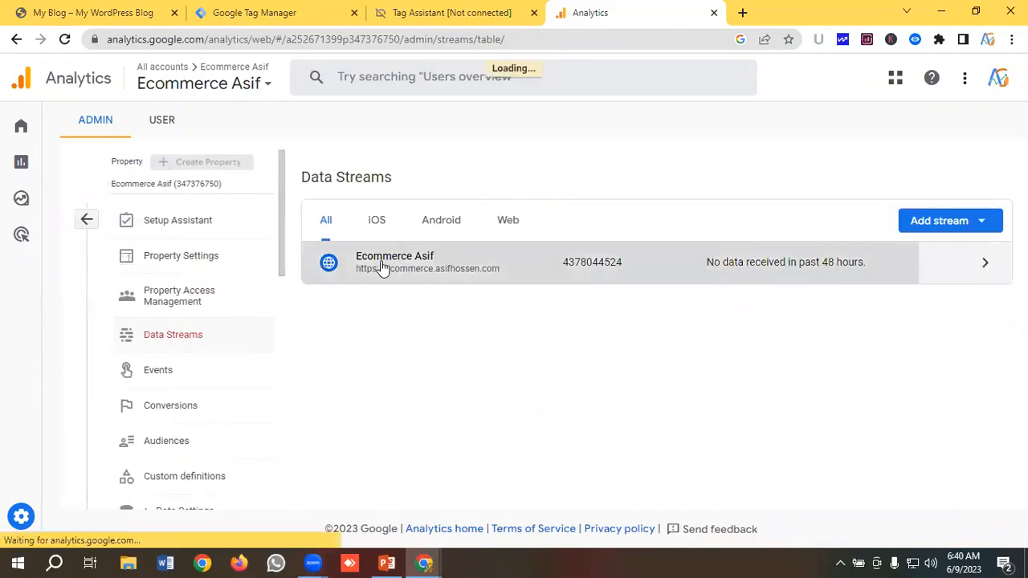
pyautogui.scroll(-1, 814, 260)
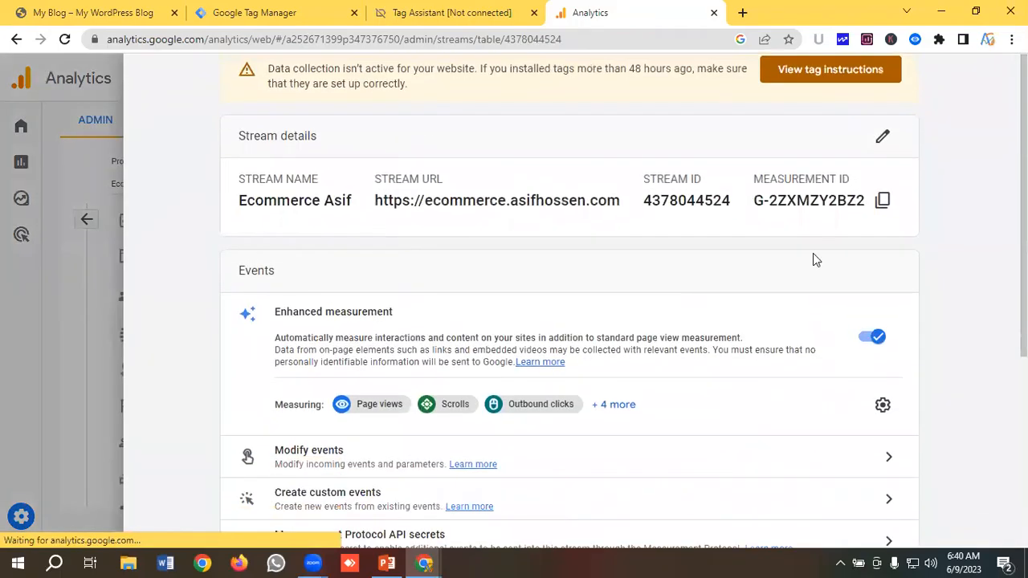
pyautogui.scroll(1, 901, 277)
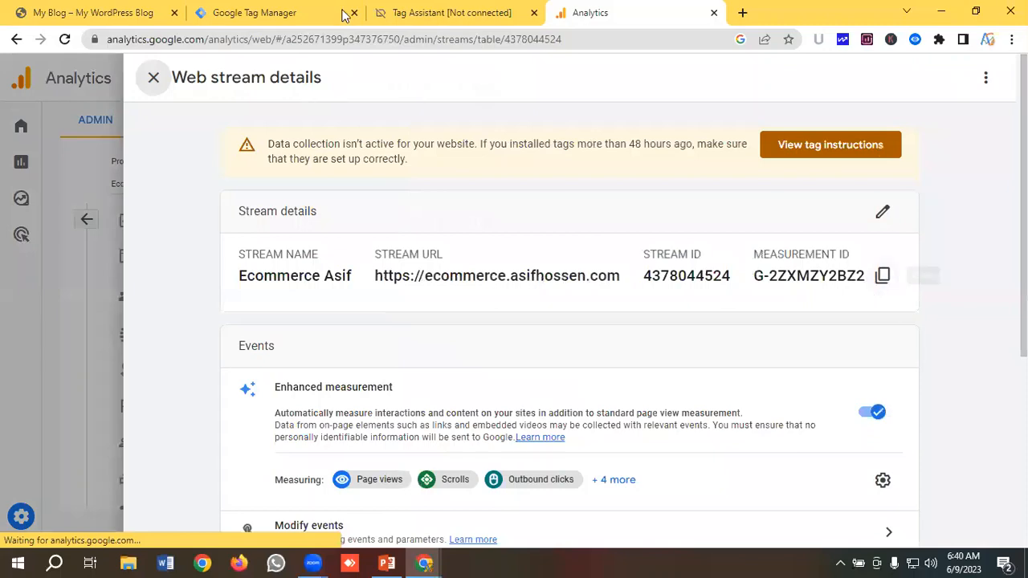
# Step: Compare the Measurement ID in GA4 Base Tag with the Analytics web stream's, and review the tag's fields and firing trigger
pyautogui.click(260, 13)
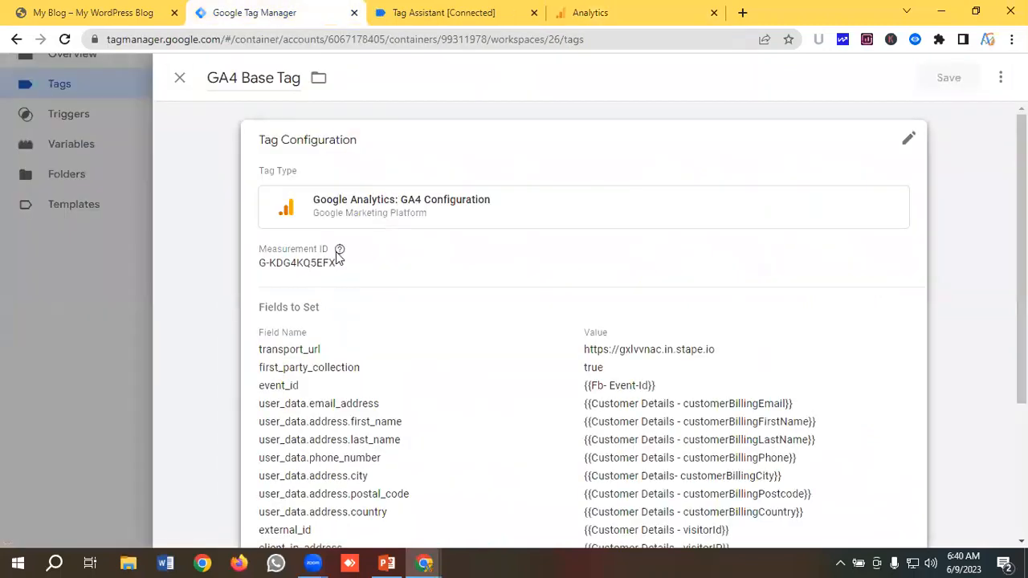
pyautogui.click(596, 12)
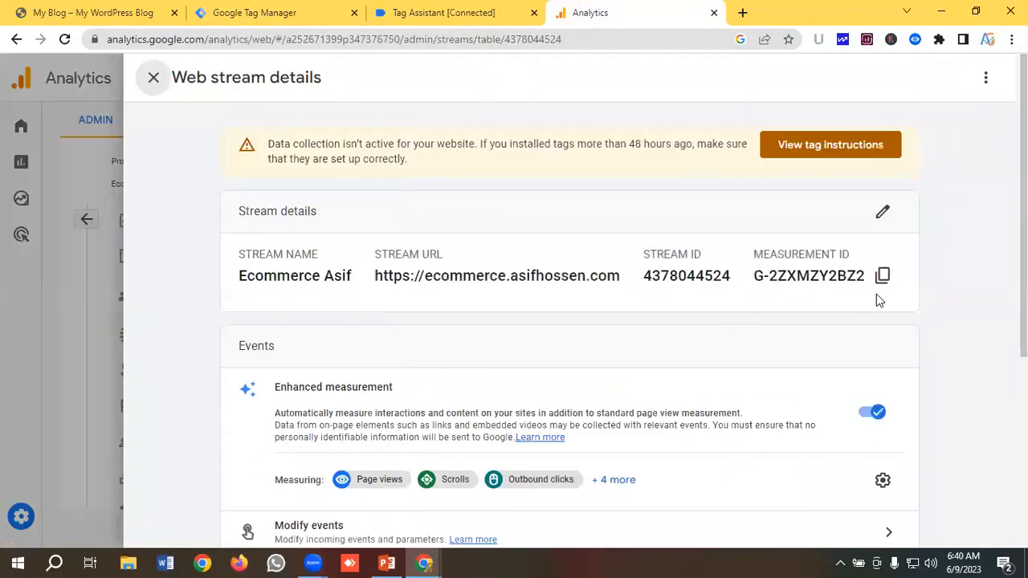
pyautogui.click(254, 12)
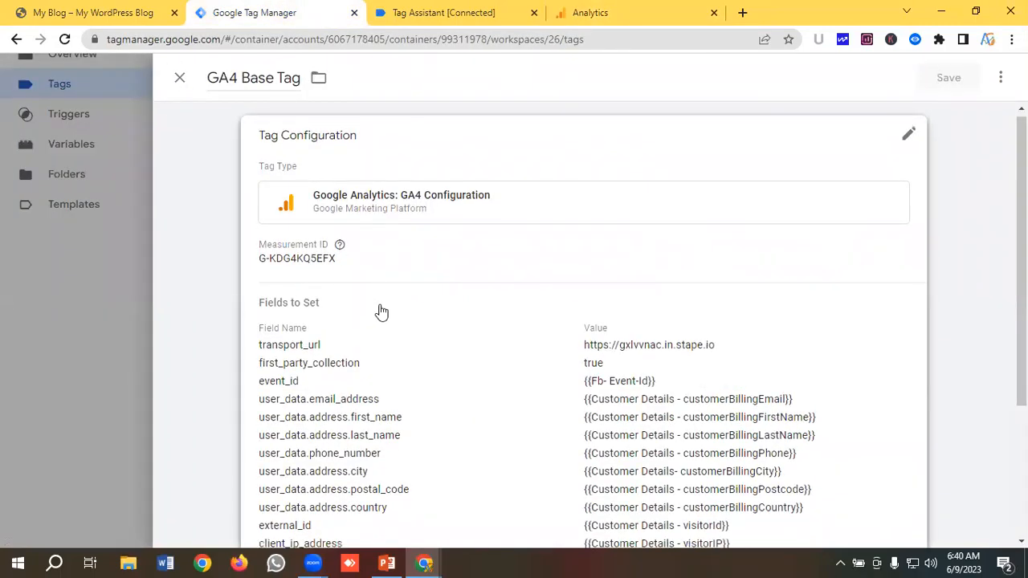
pyautogui.scroll(-3, 381, 312)
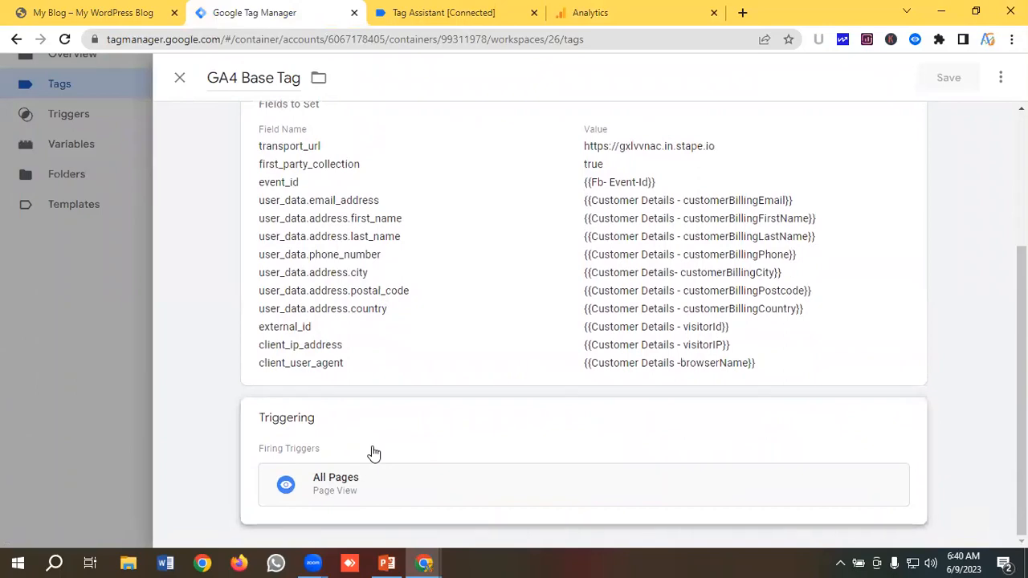
pyautogui.click(373, 454)
pyautogui.scroll(3, 188, 142)
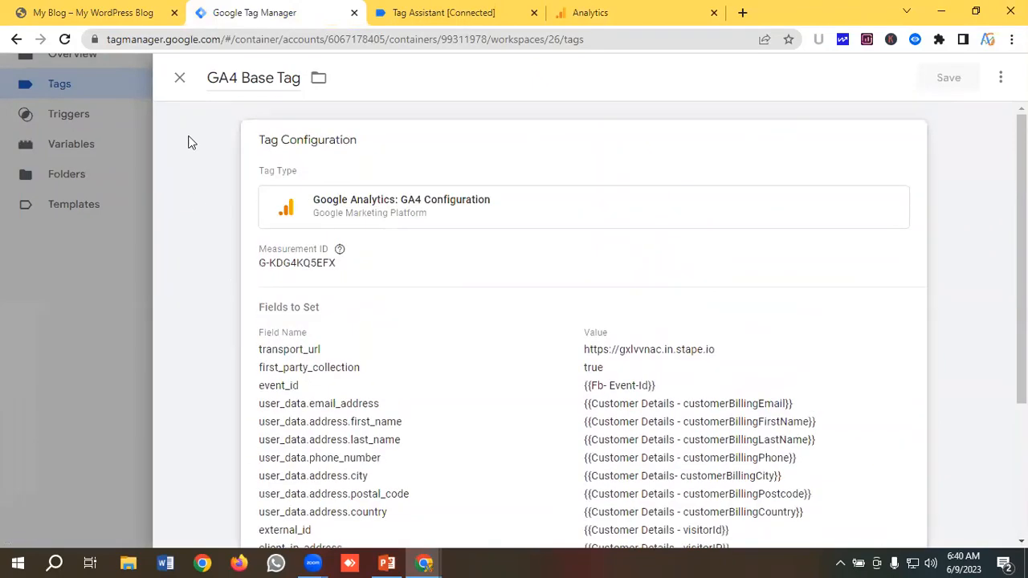
# Step: Close GA4 Base Tag and create a new tag named GA4 | Phone Call Clicks Conversion
pyautogui.click(179, 78)
pyautogui.scroll(3, 458, 268)
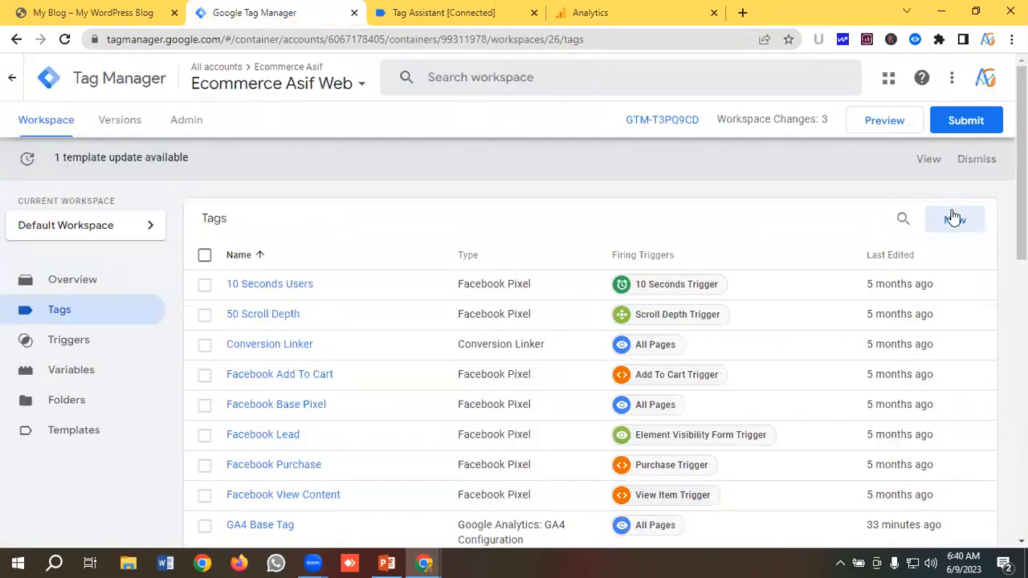
pyautogui.click(955, 222)
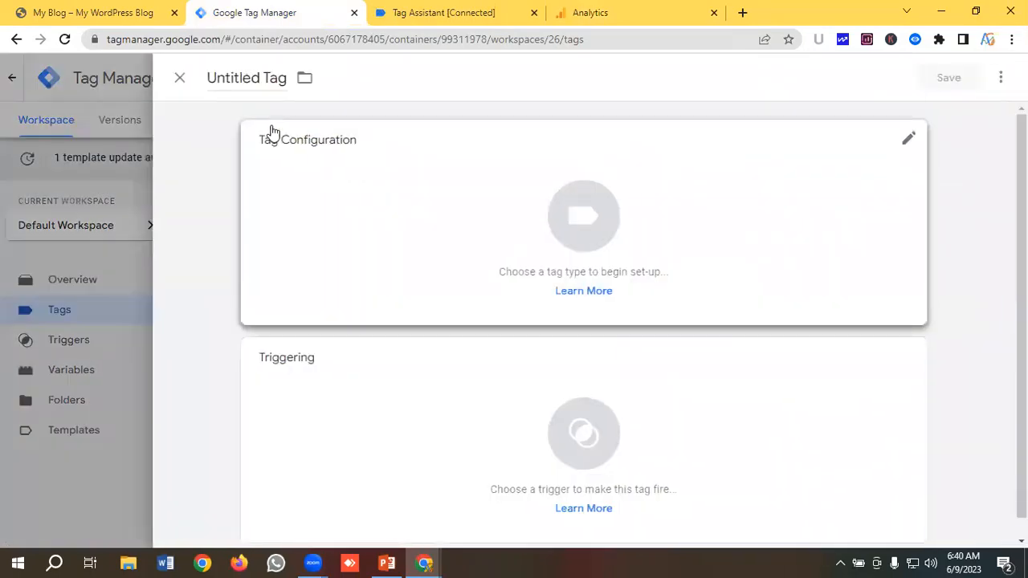
pyautogui.click(237, 76)
pyautogui.press('BackSpace')
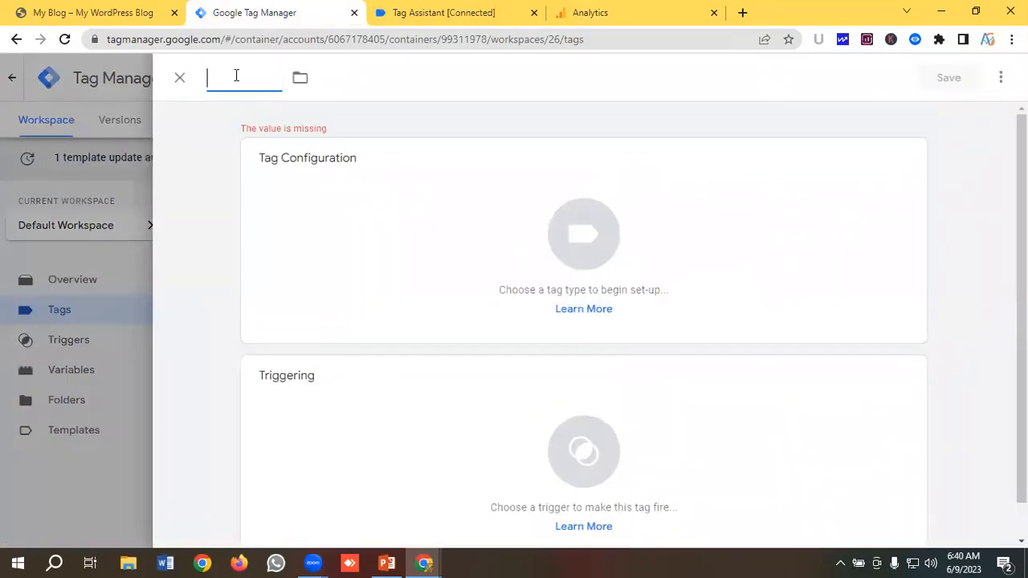
pyautogui.write('GA4')
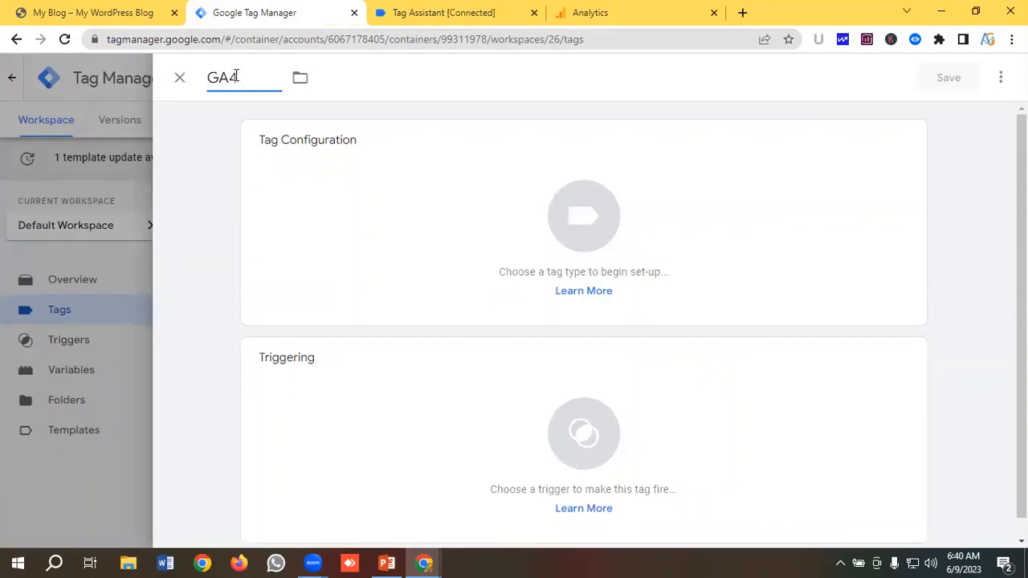
pyautogui.write(' | Phone Ca')
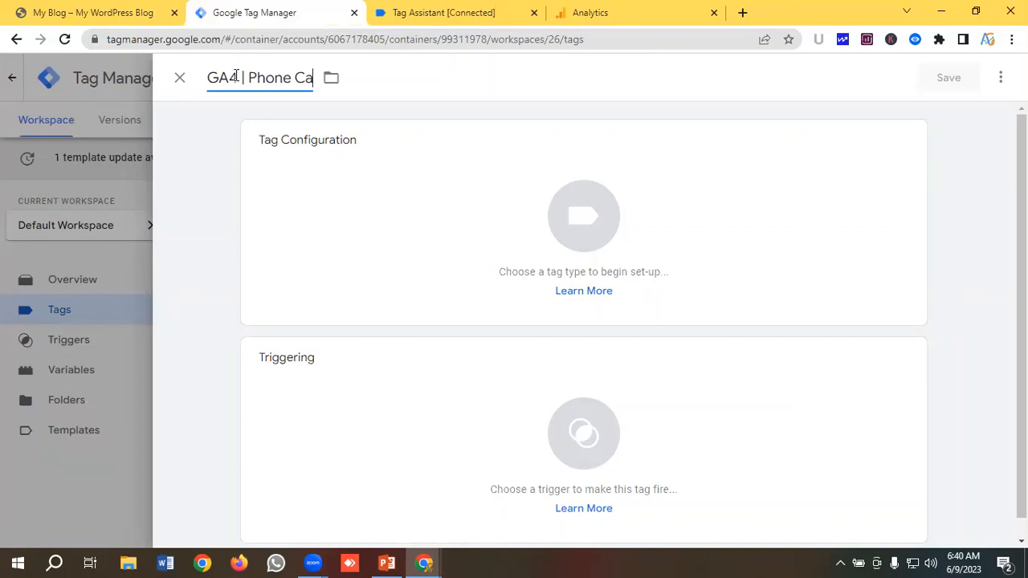
pyautogui.write('ll Clic')
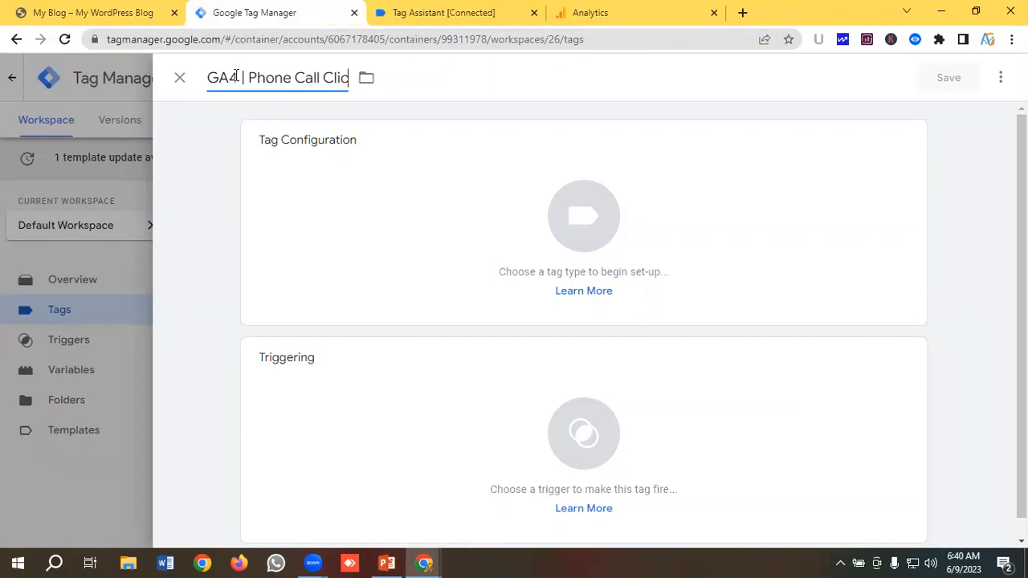
pyautogui.write('ks Co')
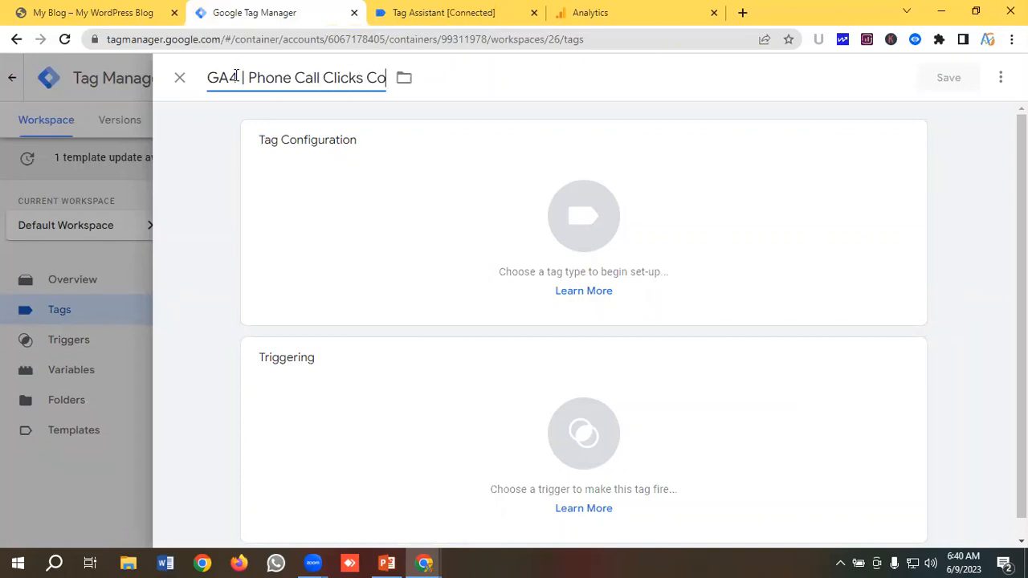
pyautogui.write('nversion')
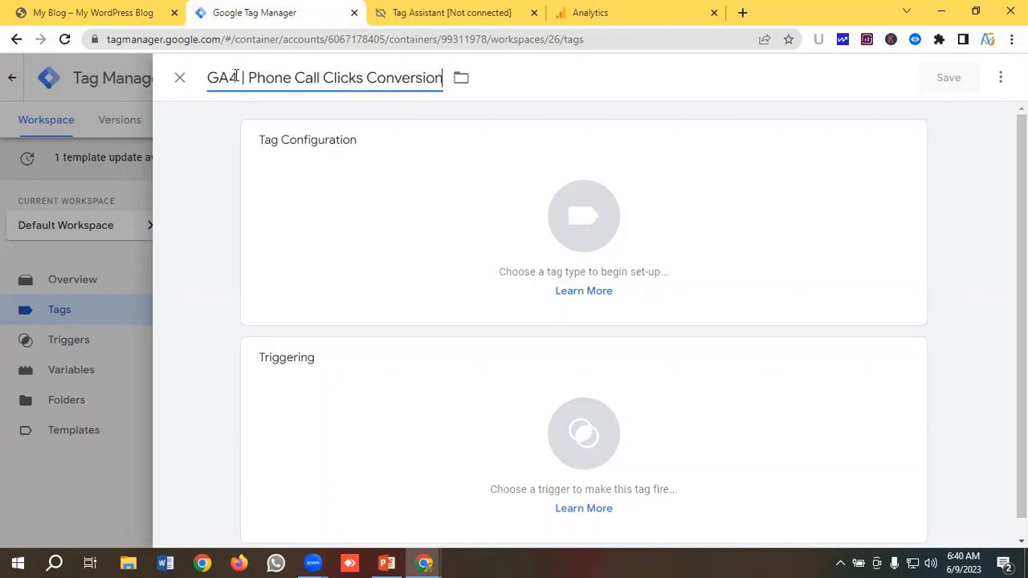
# Step: Configure the tag as Google Analytics: GA4 Event with GA4 Base Tag as configuration tag and phone_calls_click as event name
pyautogui.click(574, 212)
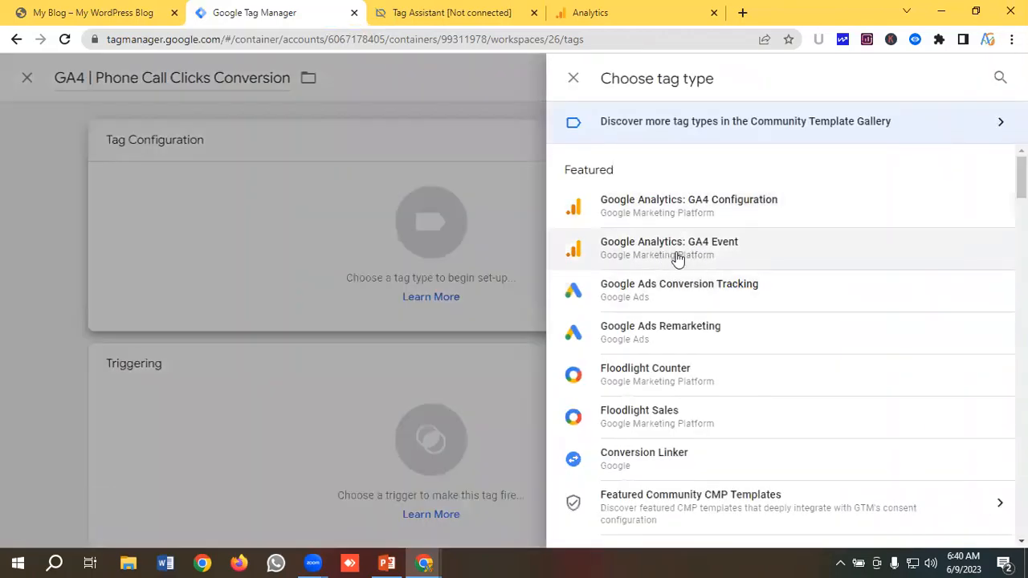
pyautogui.click(674, 255)
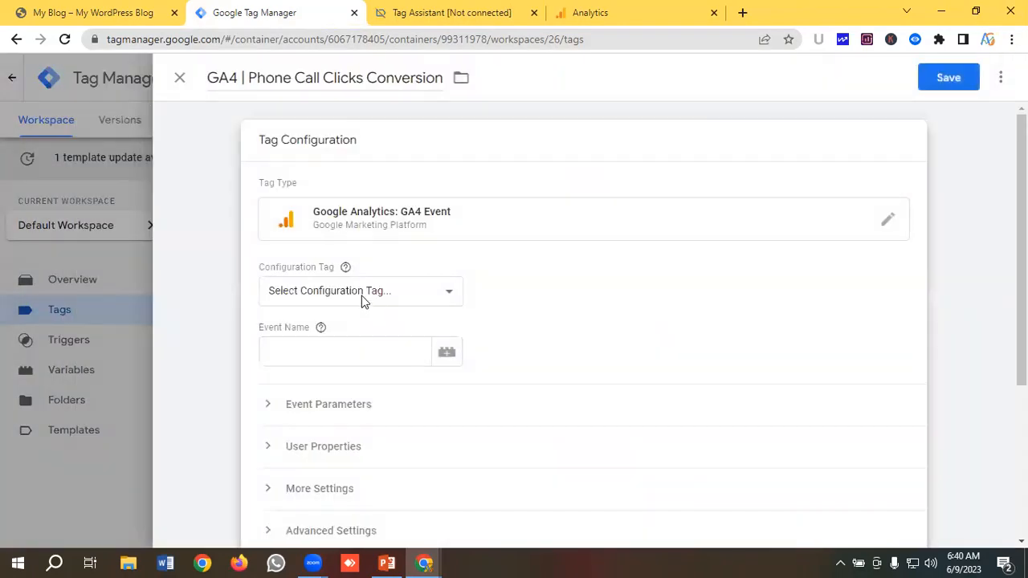
pyautogui.click(362, 297)
pyautogui.click(323, 339)
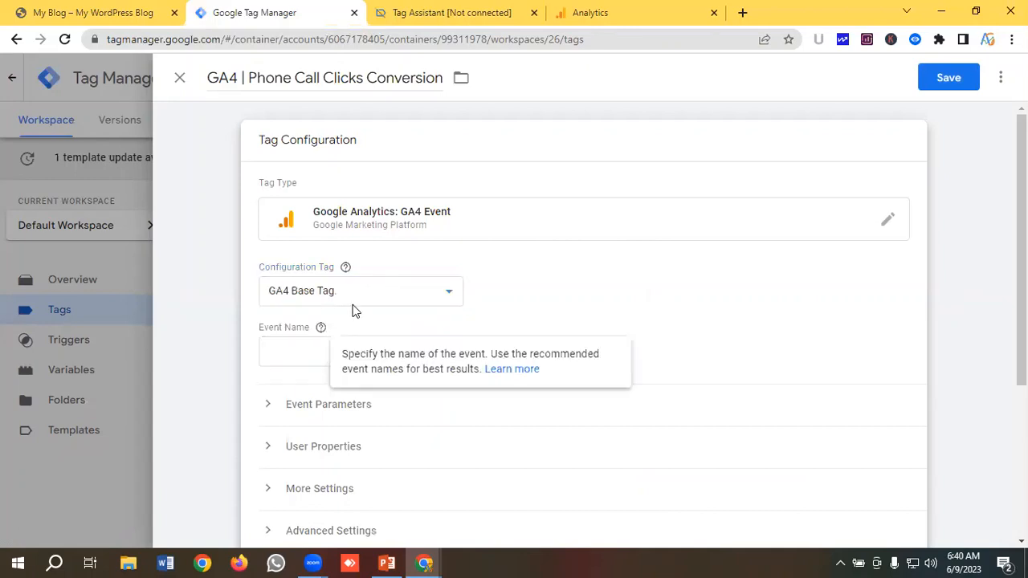
pyautogui.scroll(-1, 337, 309)
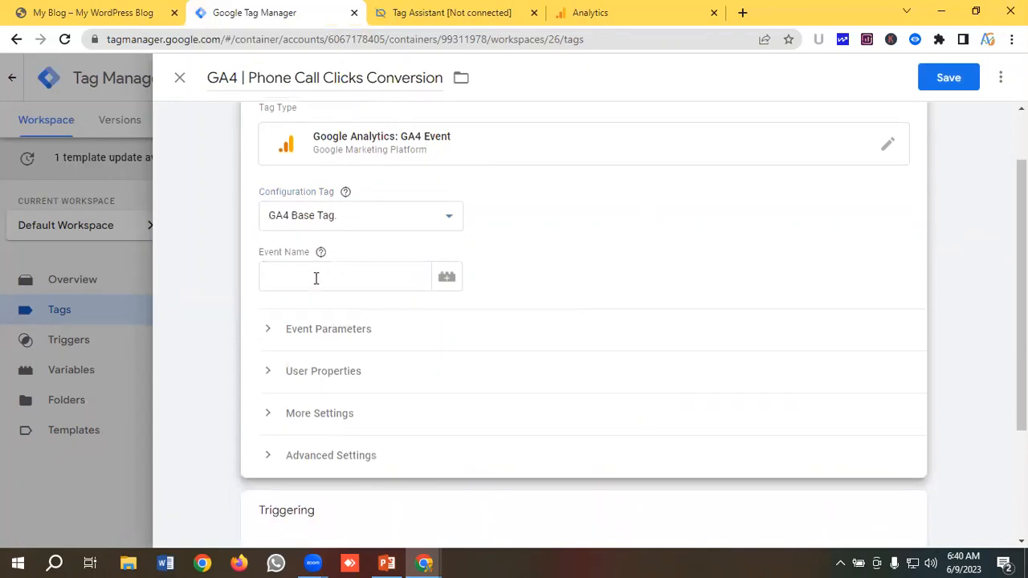
pyautogui.click(316, 278)
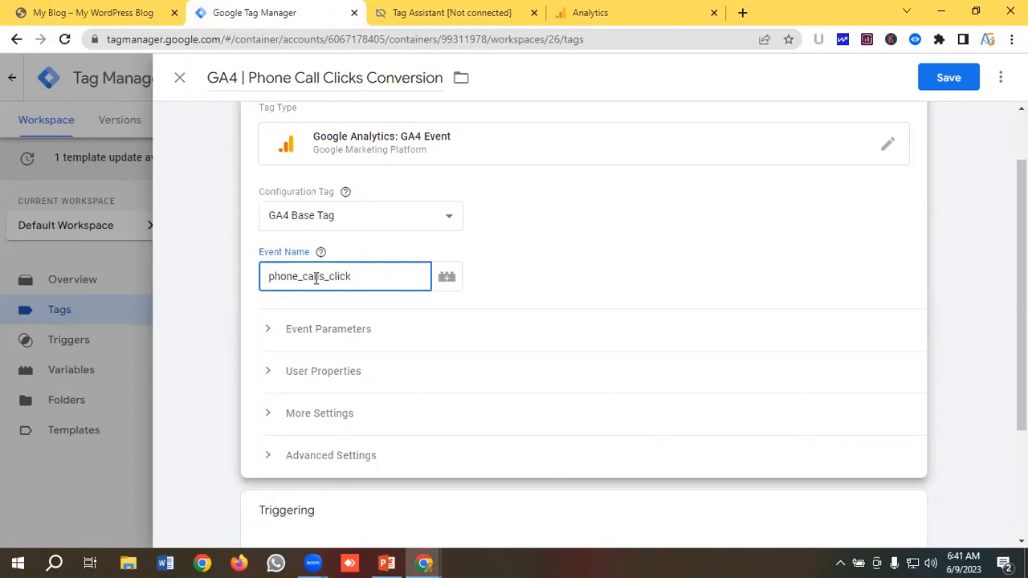
# Step: Add an event parameter named clcik_url to the tag, with the Click URL variable as its value
pyautogui.scroll(-1, 378, 298)
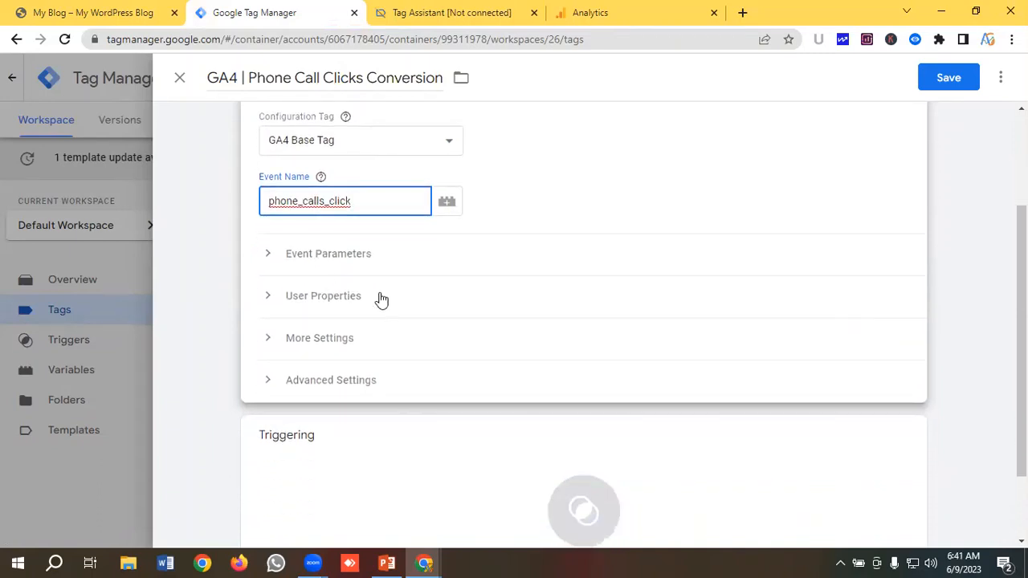
pyautogui.click(357, 258)
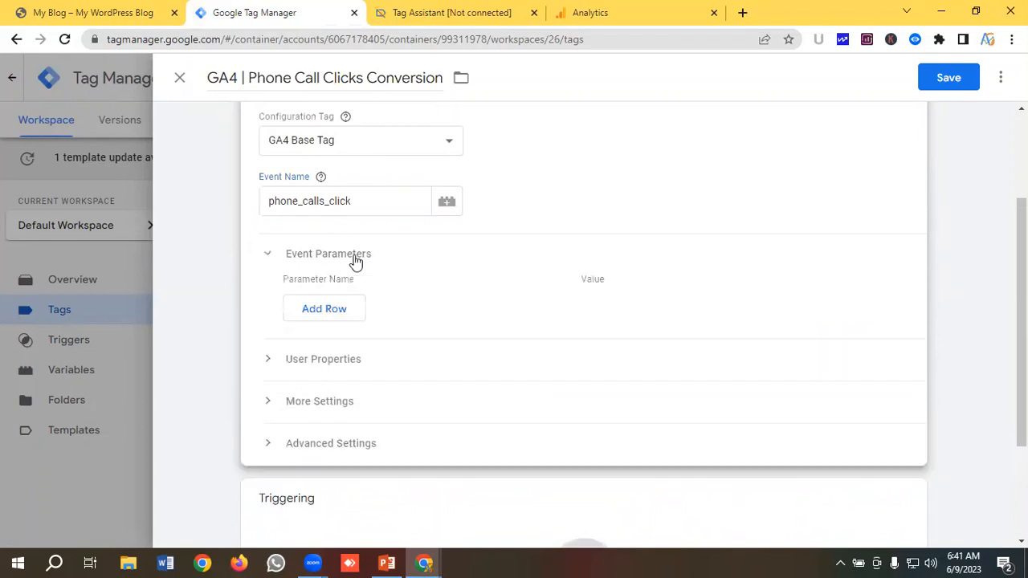
pyautogui.click(335, 312)
pyautogui.click(333, 305)
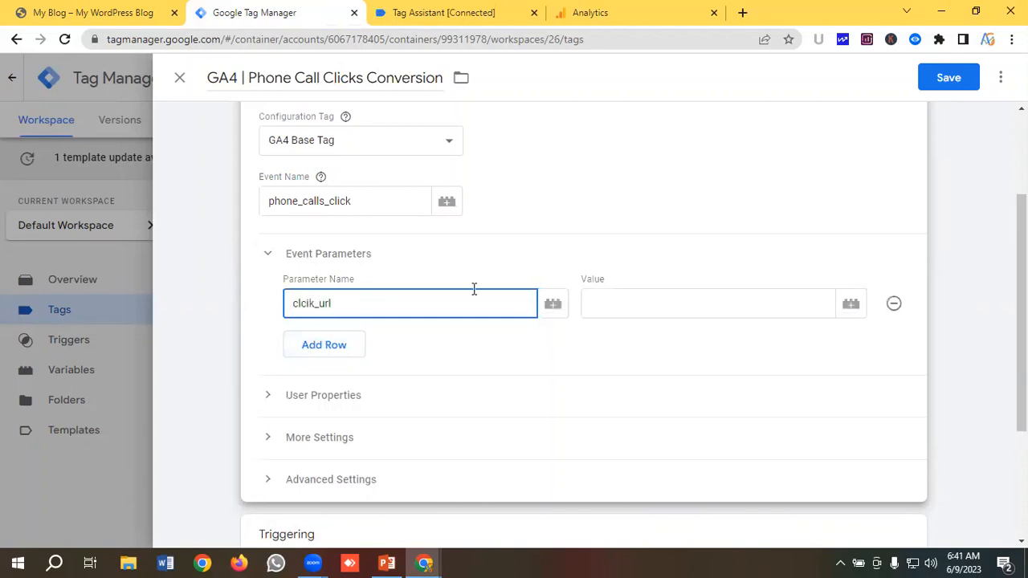
pyautogui.click(634, 305)
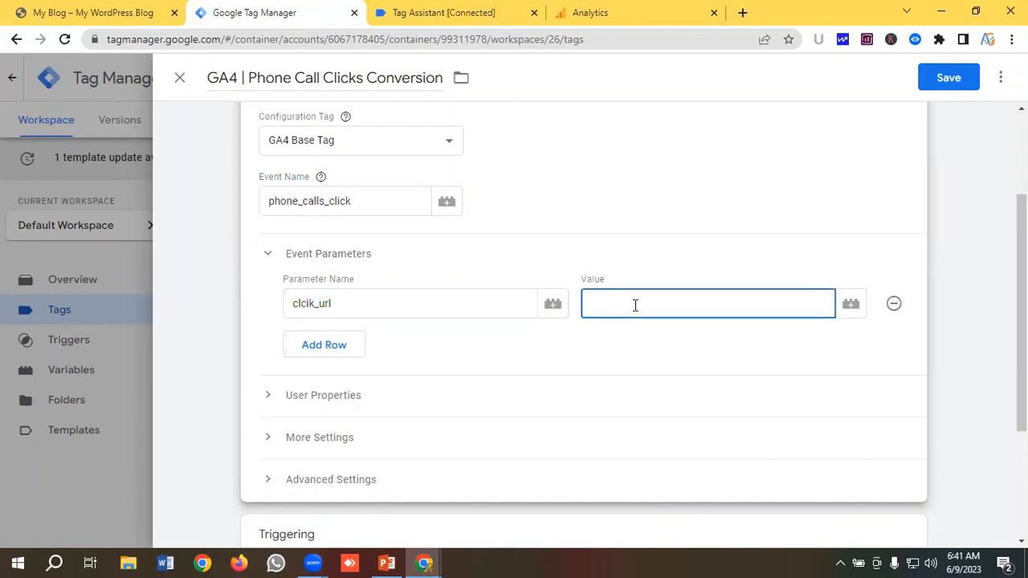
pyautogui.click(852, 304)
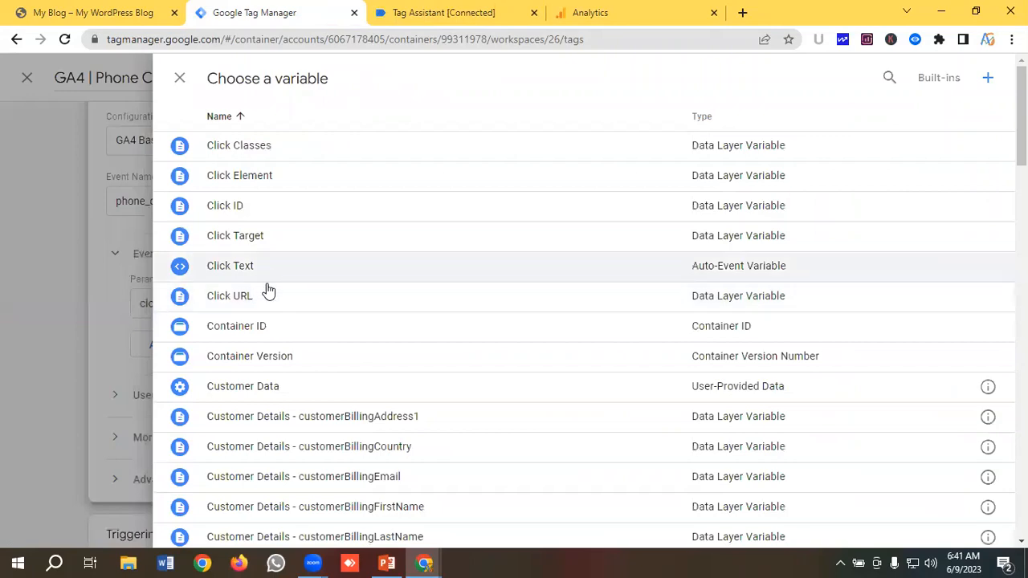
pyautogui.click(251, 295)
# Step: Assign the Phone Call Clicks Conversion trigger to the tag and save it
pyautogui.scroll(-1, 458, 293)
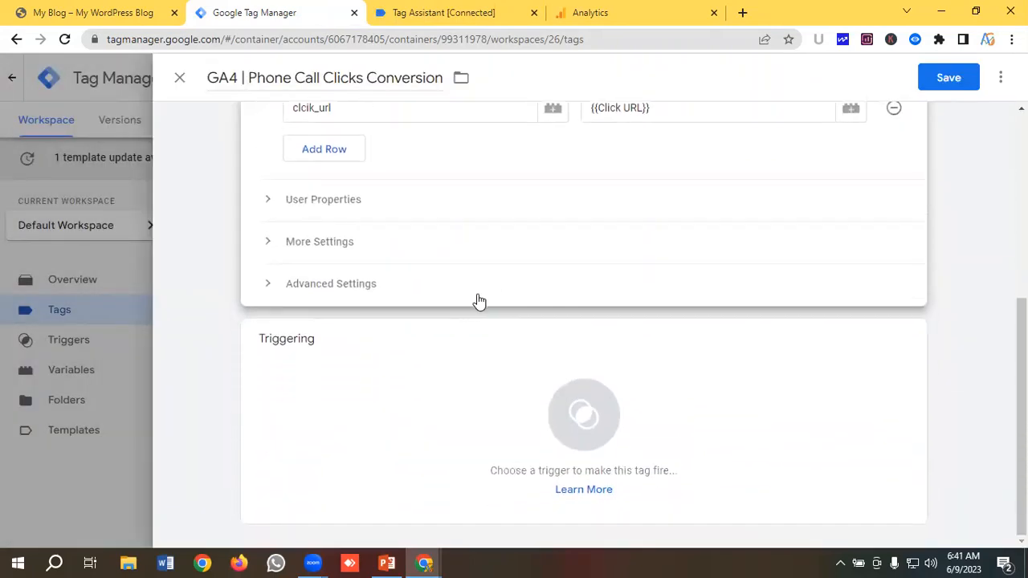
pyautogui.click(586, 396)
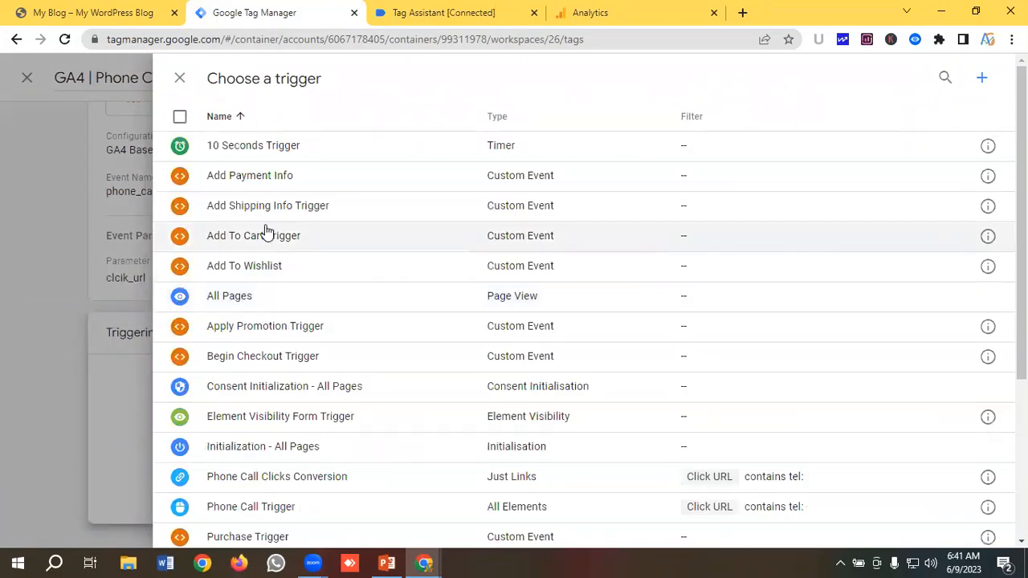
pyautogui.scroll(-1, 276, 252)
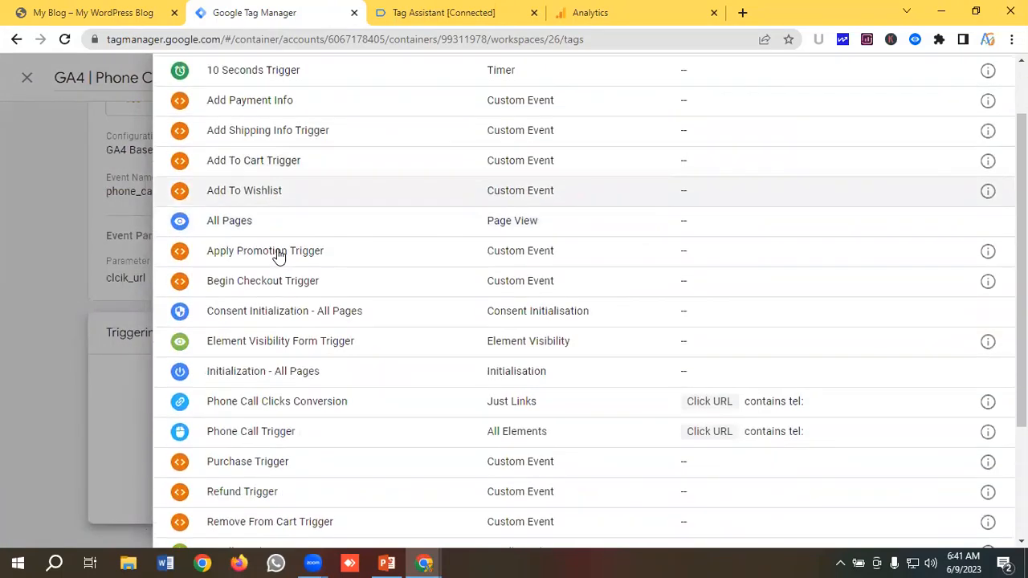
pyautogui.click(287, 410)
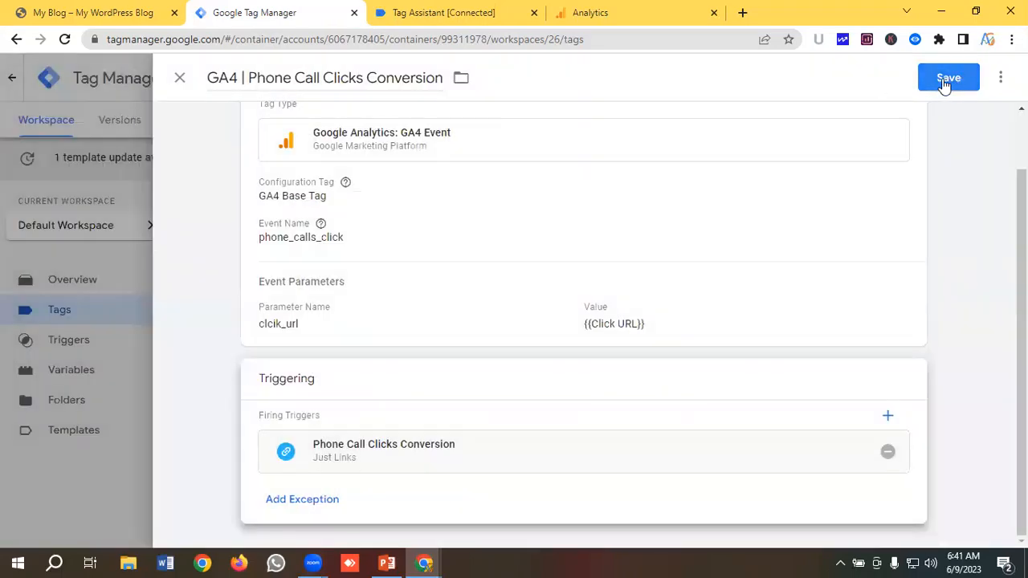
pyautogui.click(946, 86)
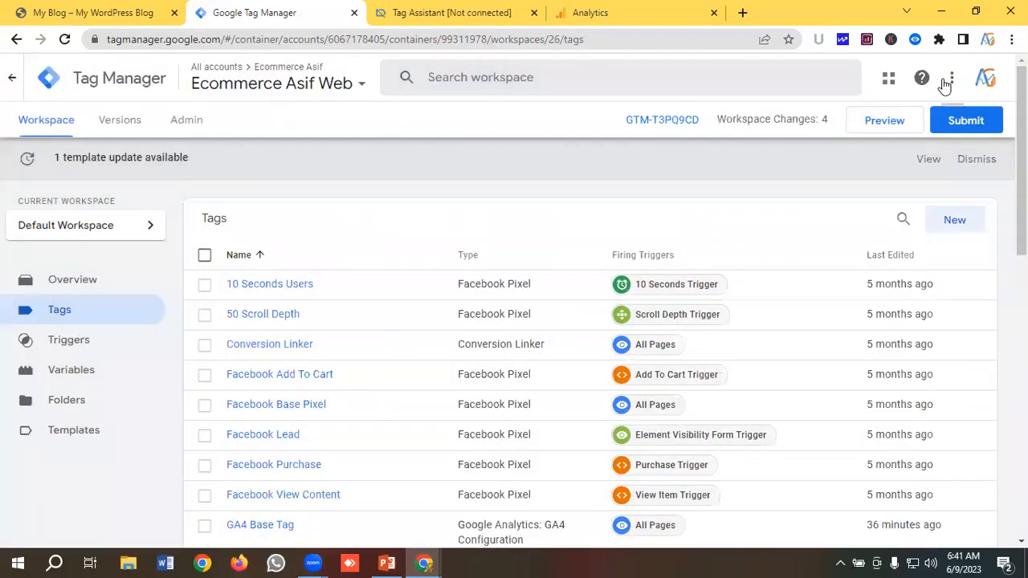
# Step: Close the old Tag Assistant session and start a new container preview connected to the e-commerce website
pyautogui.click(533, 13)
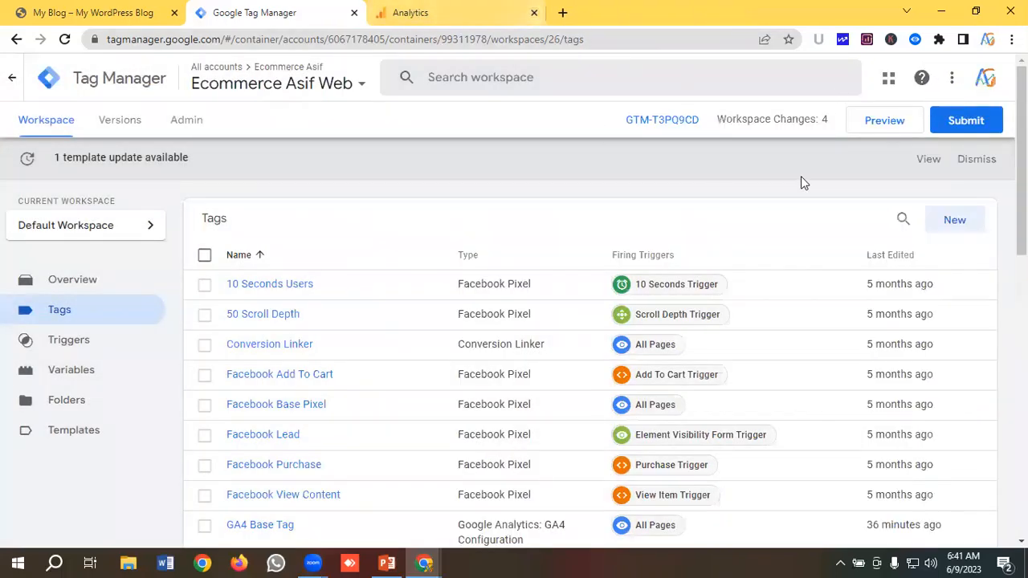
pyautogui.click(884, 123)
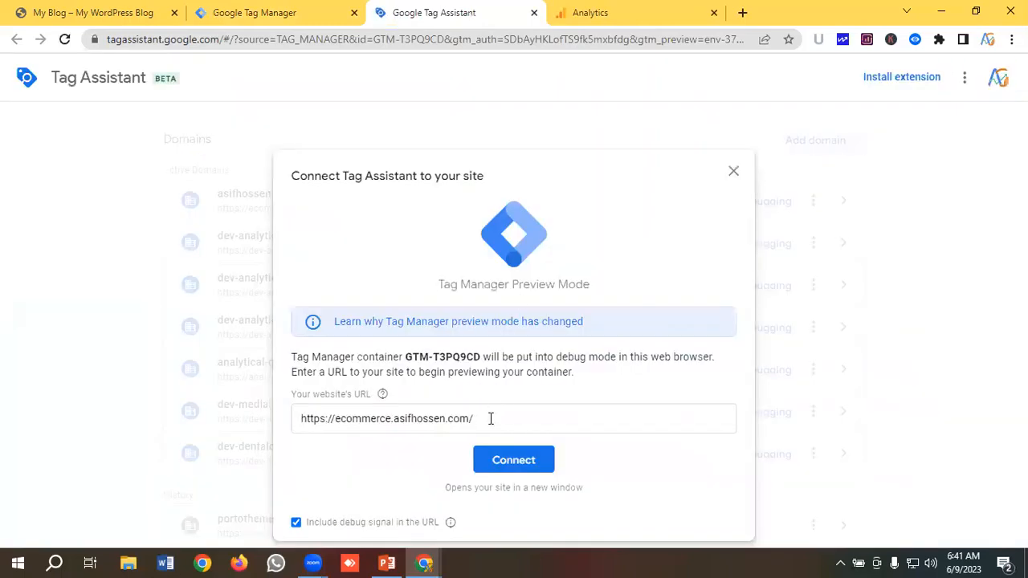
pyautogui.click(521, 447)
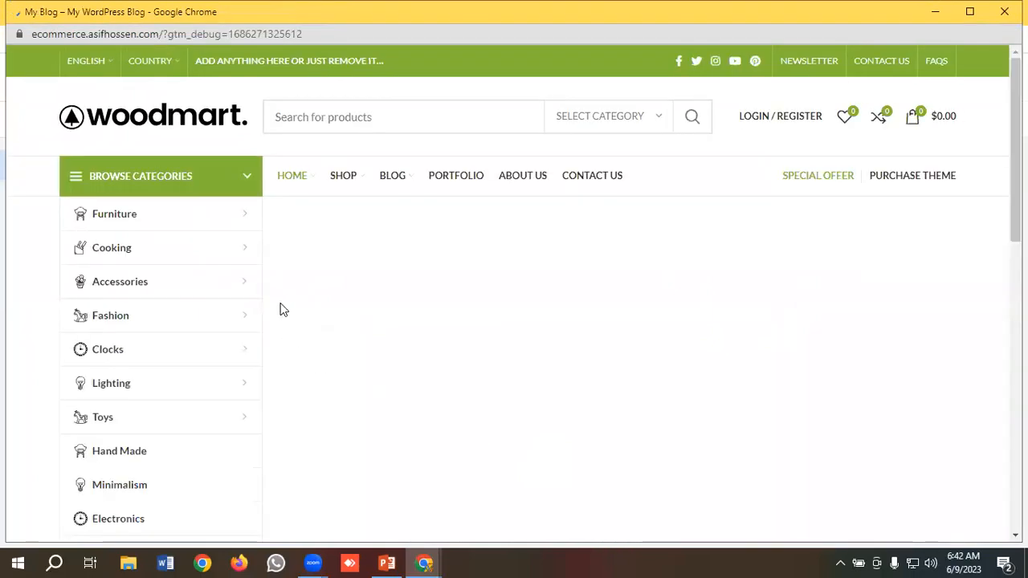
# Step: Activate the phone number link in the store homepage's footer to test the phone call tracking
pyautogui.scroll(-2, 309, 312)
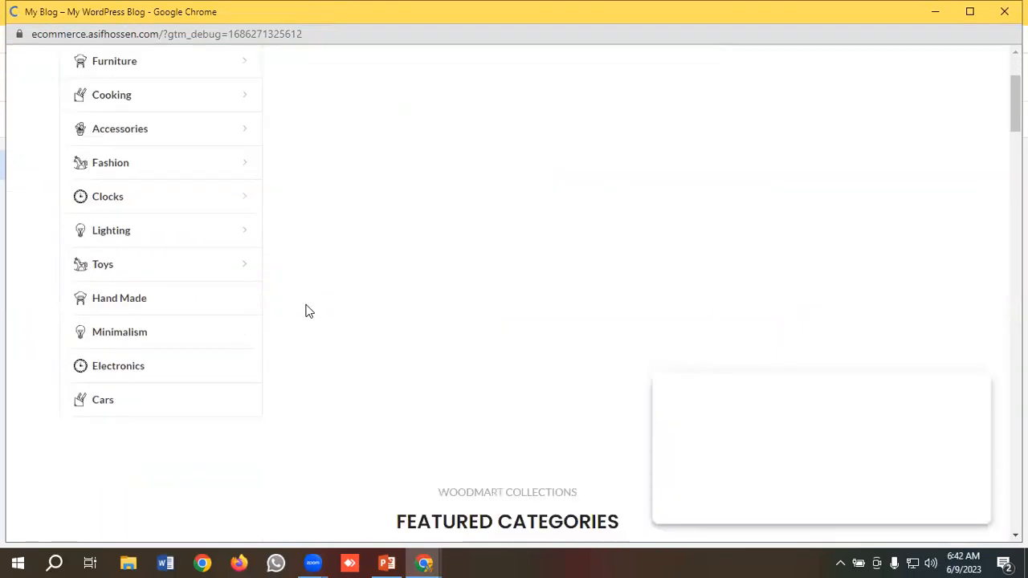
pyautogui.scroll(-15, 308, 312)
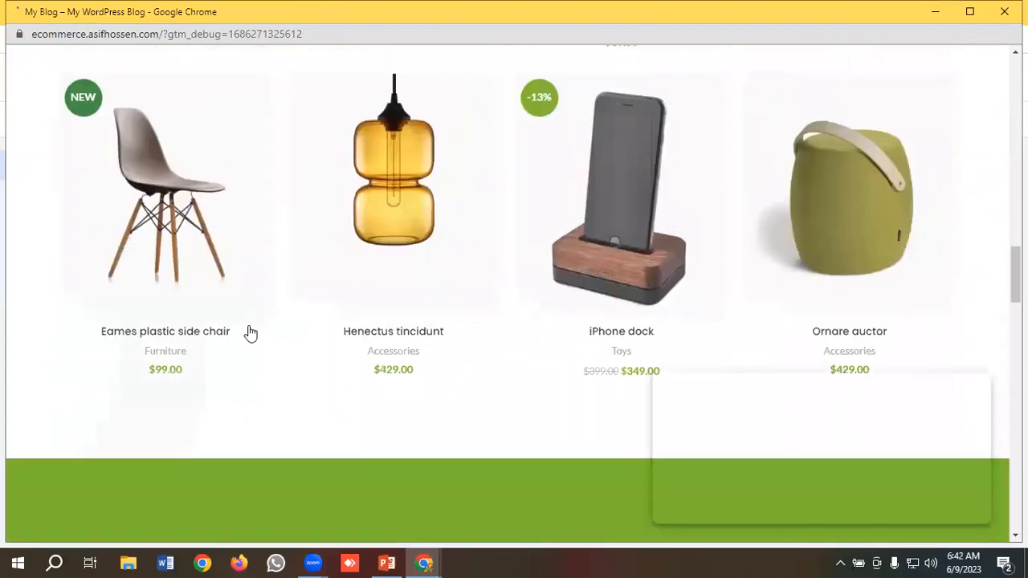
pyautogui.scroll(-15, 265, 318)
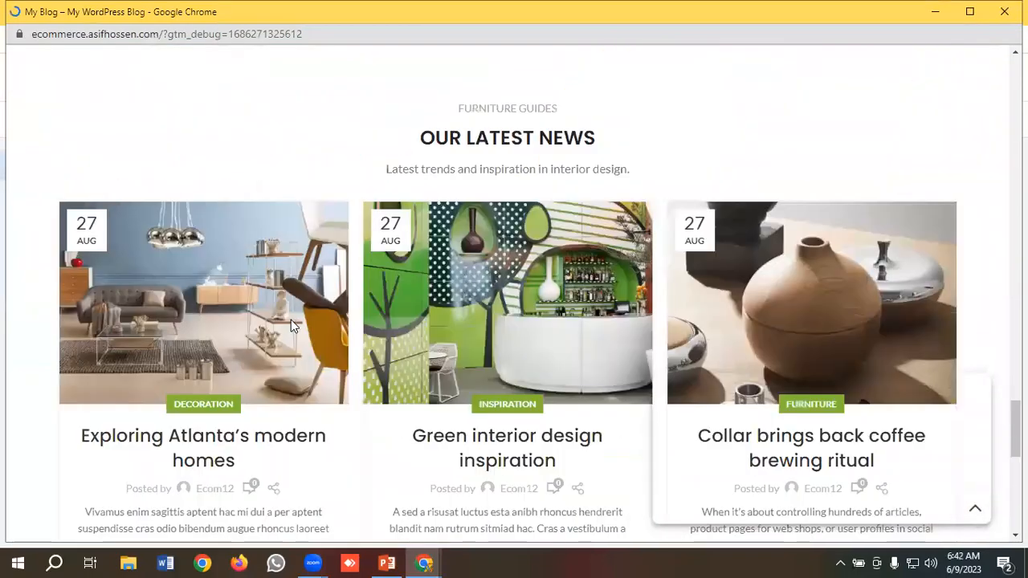
pyautogui.scroll(-10, 293, 325)
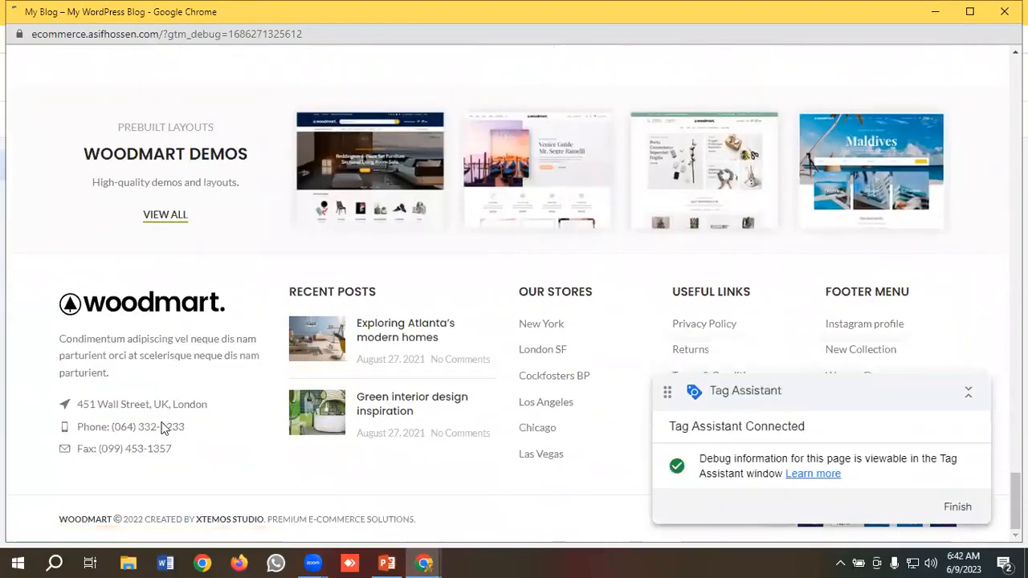
pyautogui.click(144, 433)
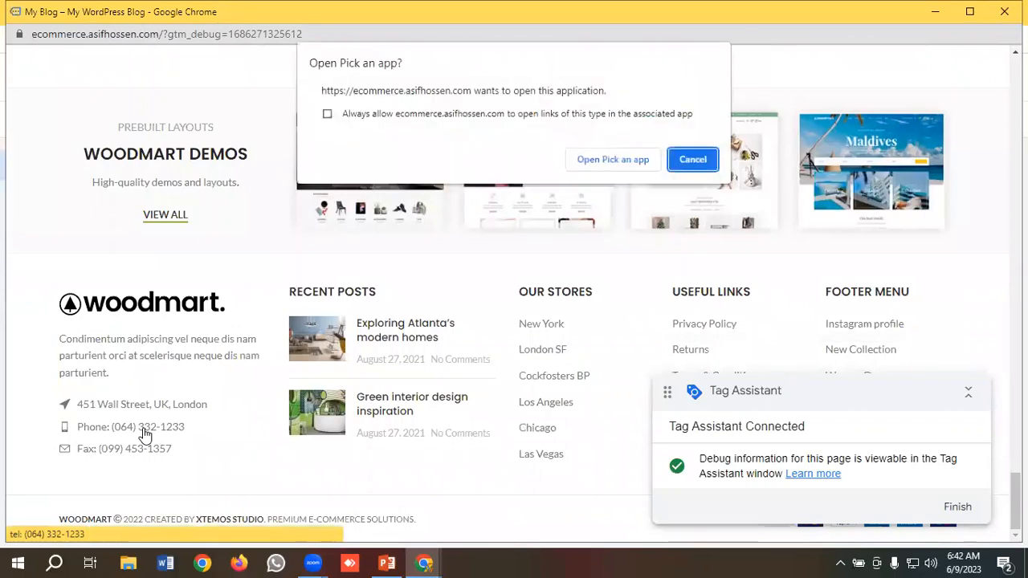
# Step: Switch to Tag Assistant and check the fired GA4 | Phone Call Clicks Conversion tag's properties and firing trigger, then close its details
pyautogui.click(424, 565)
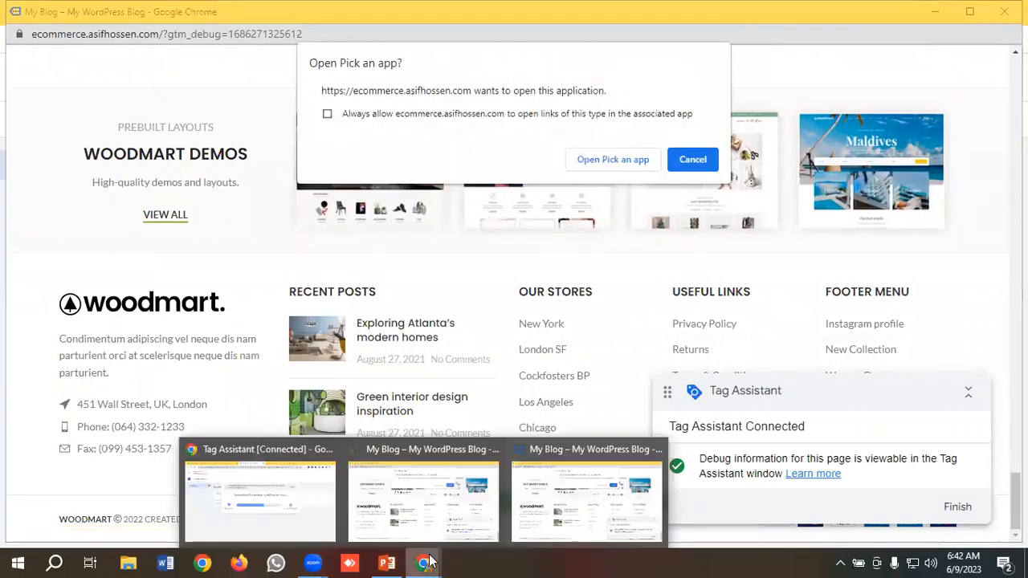
pyautogui.click(271, 502)
pyautogui.click(473, 389)
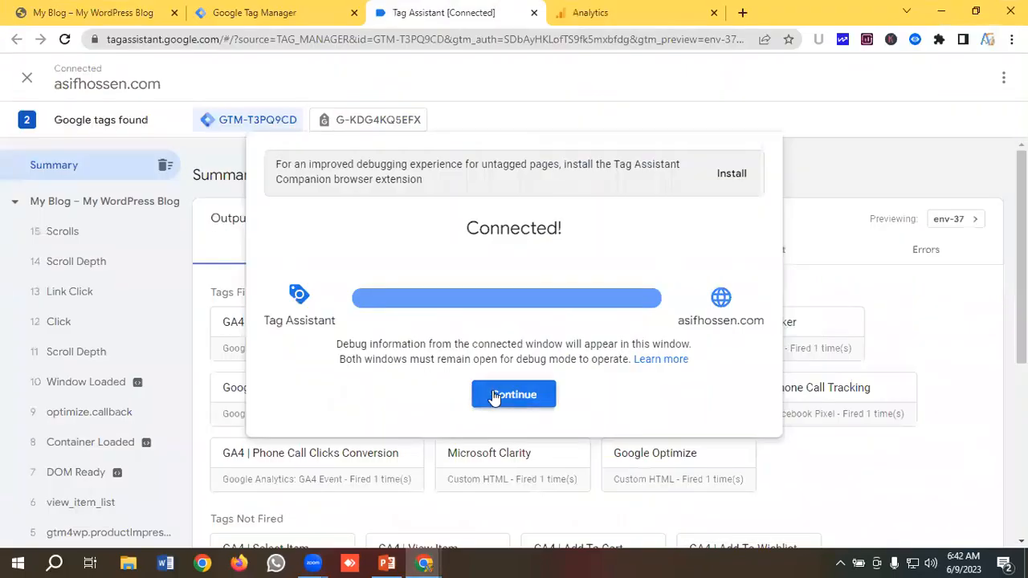
pyautogui.scroll(-1, 291, 423)
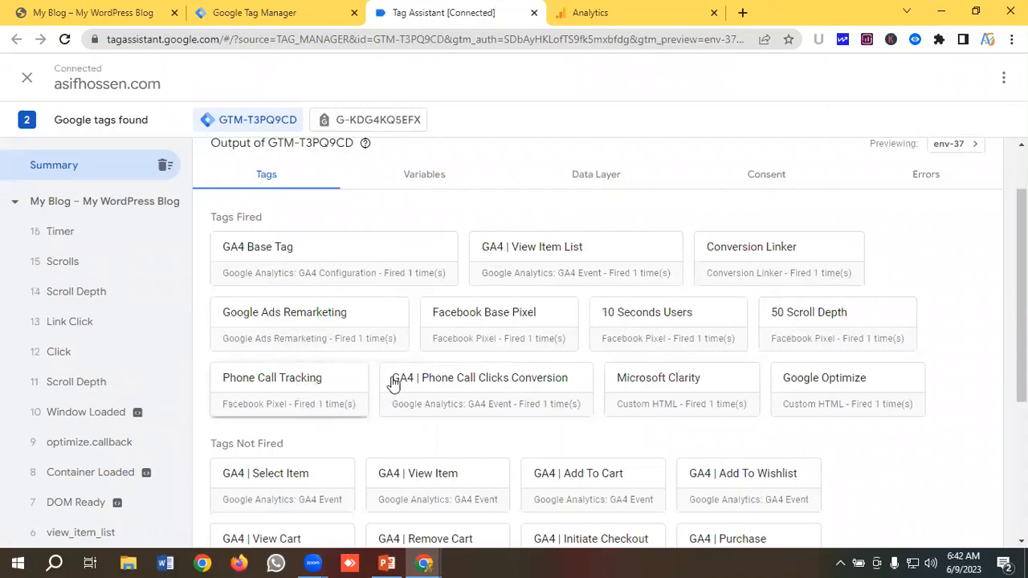
pyautogui.click(472, 387)
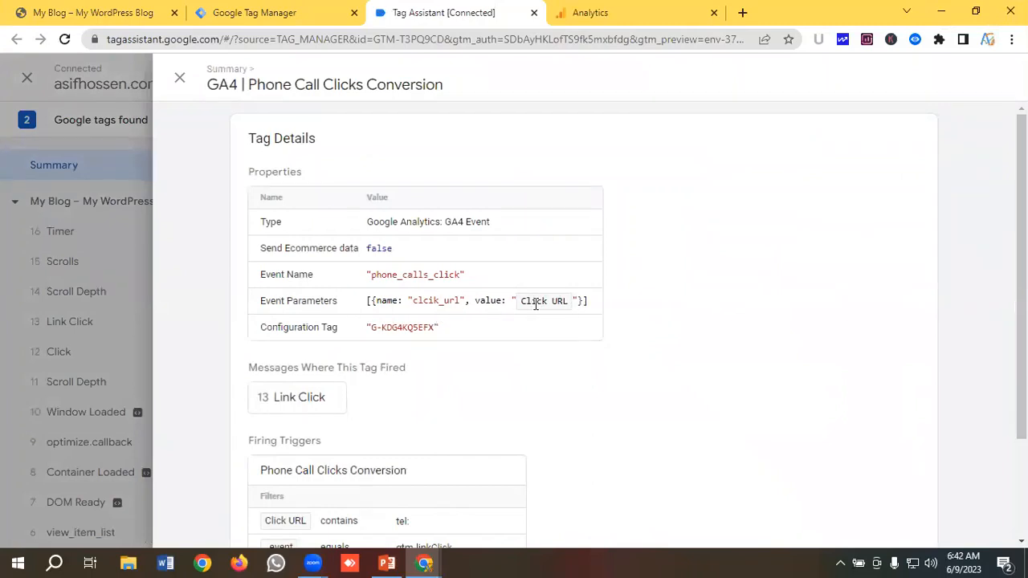
pyautogui.click(180, 80)
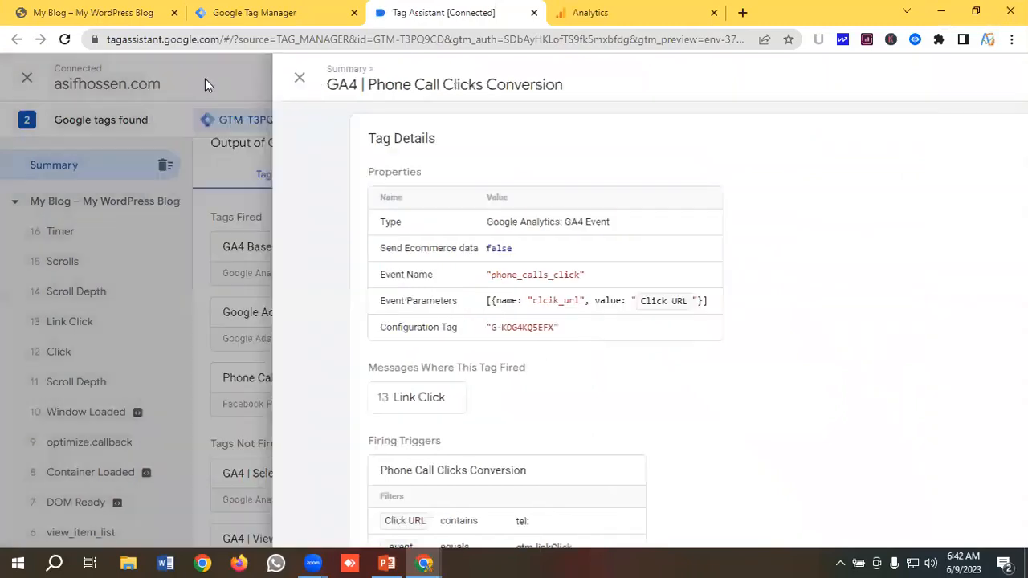